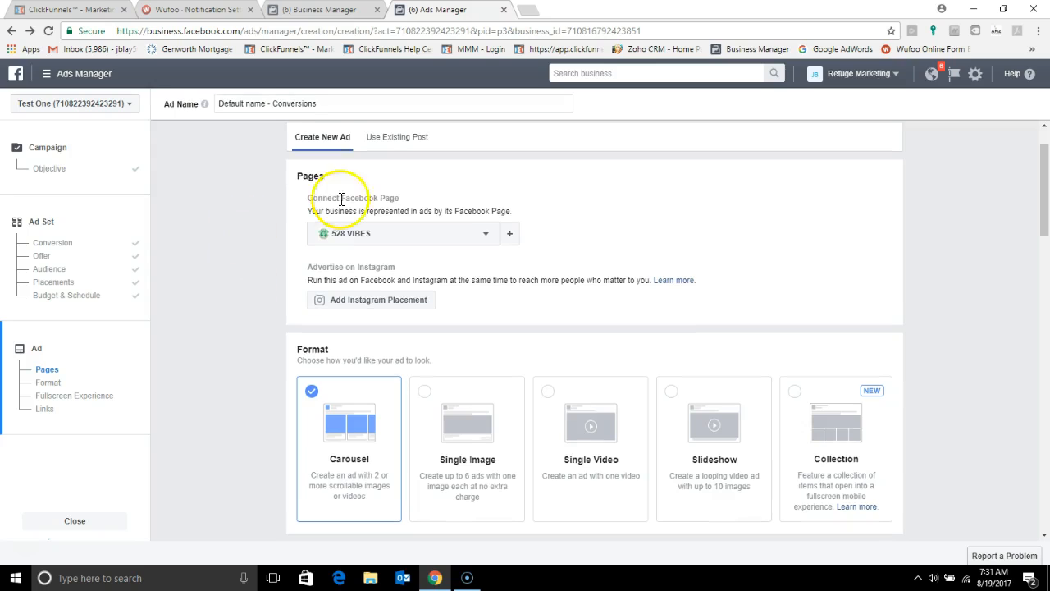
Step: Connect the Home Lending Experts page to the ad and choose the Single Image format
click(486, 237)
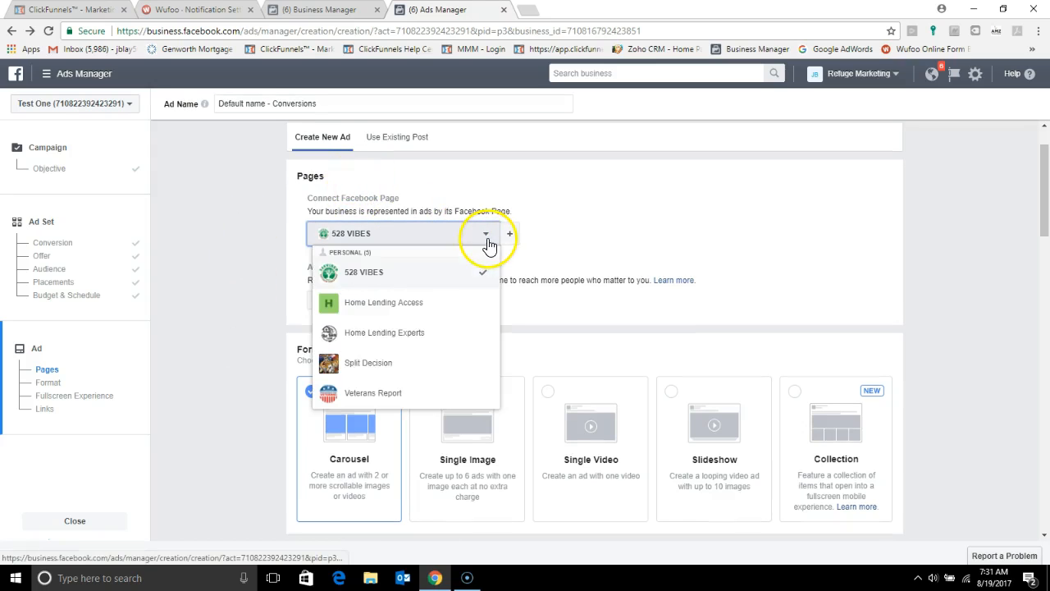
click(372, 337)
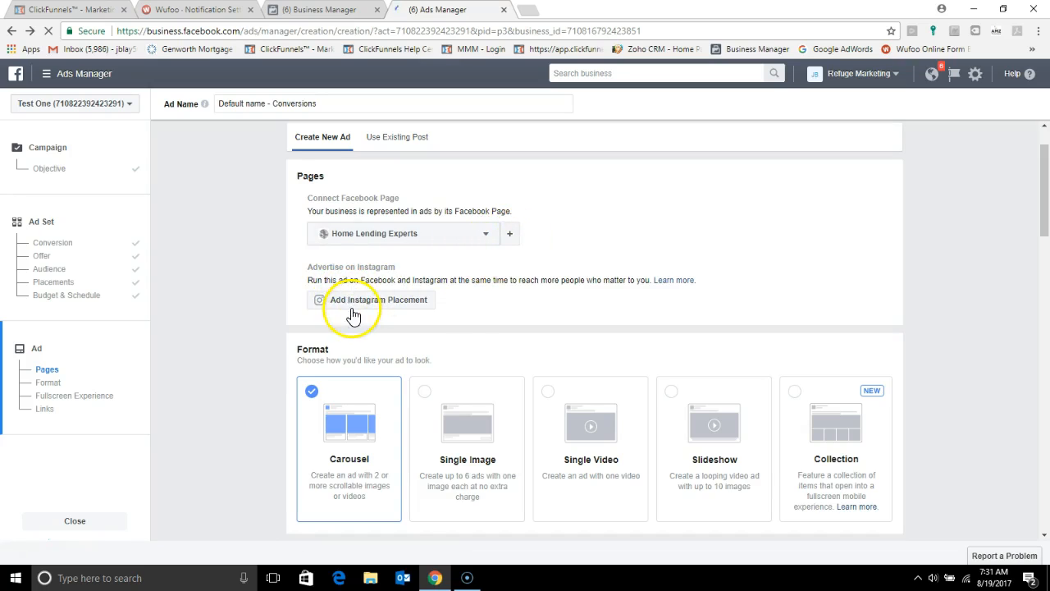
scroll(470, 349, down, 1)
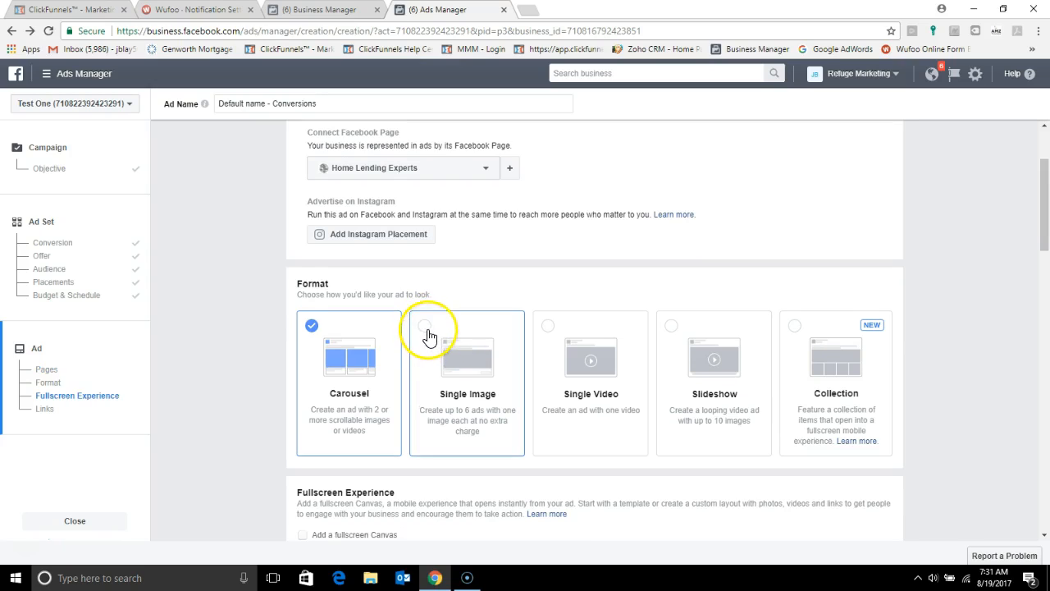
click(428, 334)
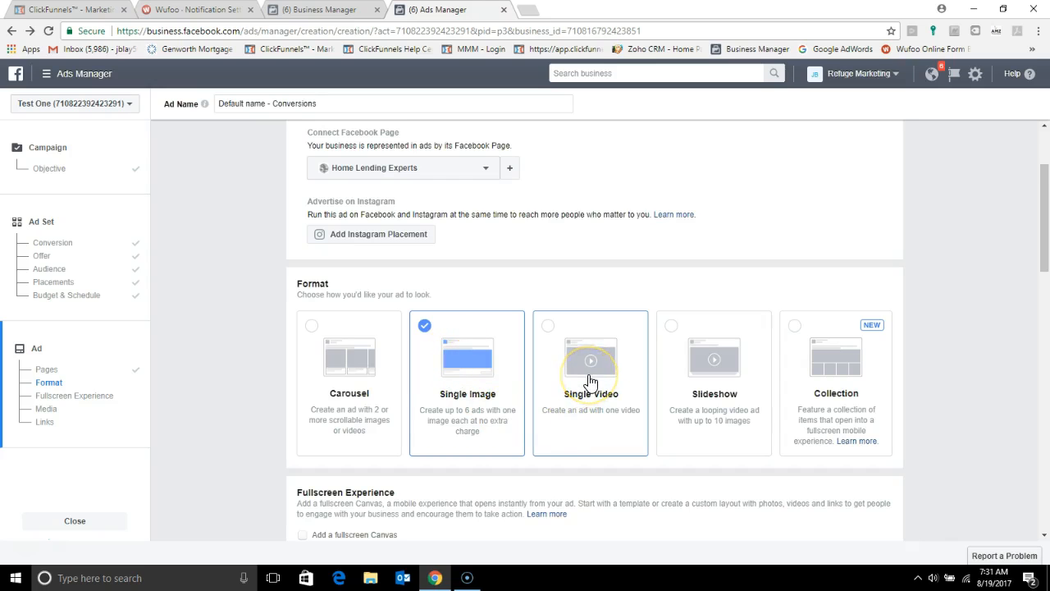
Step: Upload the picture Ad Phot 1 from the AD Photos folder as the ad image
scroll(589, 381, down, 2)
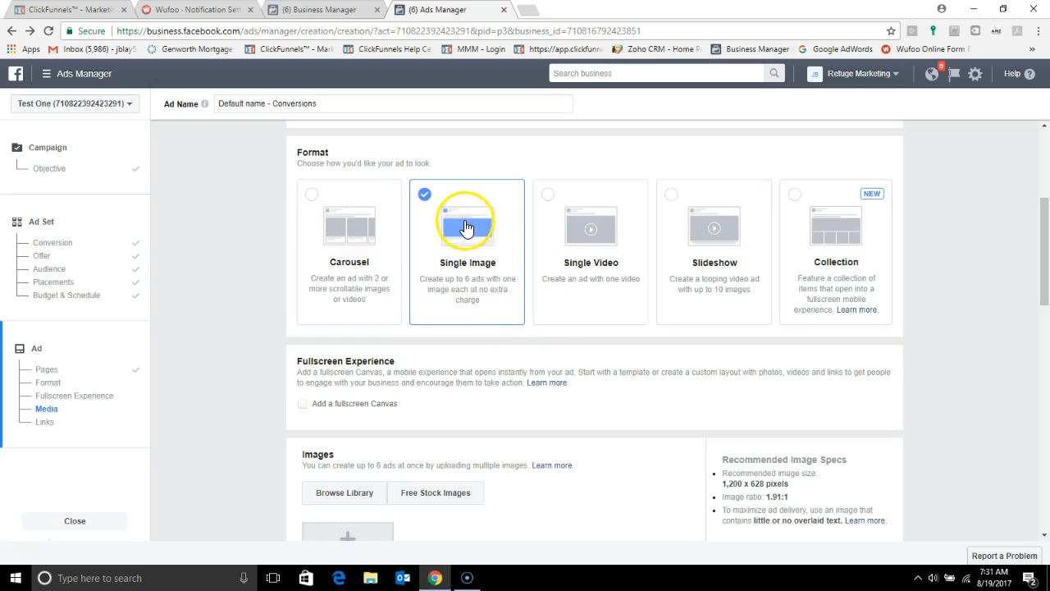
scroll(535, 340, down, 1)
scroll(534, 340, down, 1)
scroll(535, 341, down, 1)
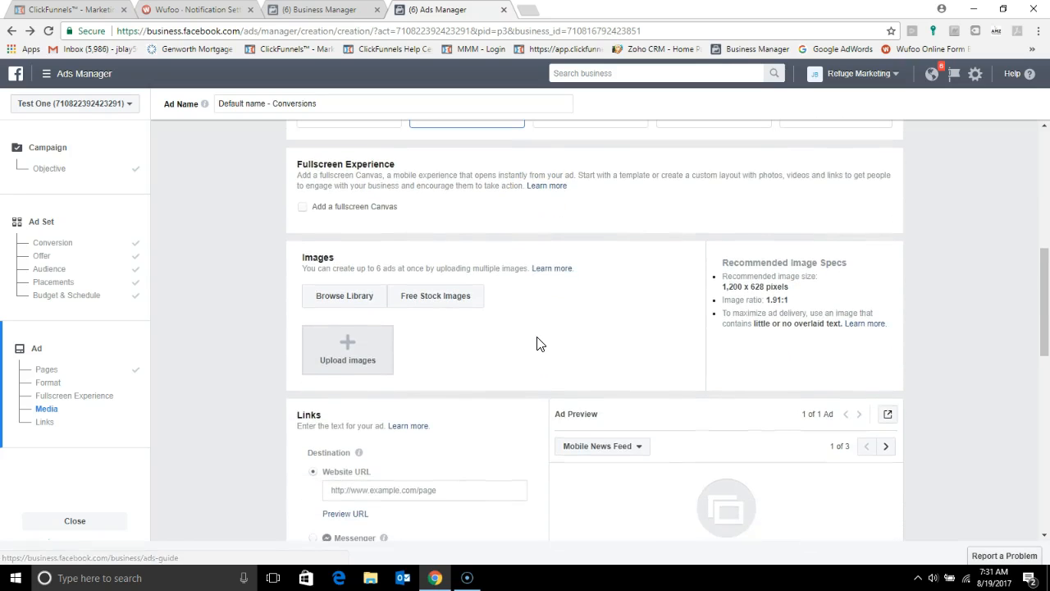
click(345, 300)
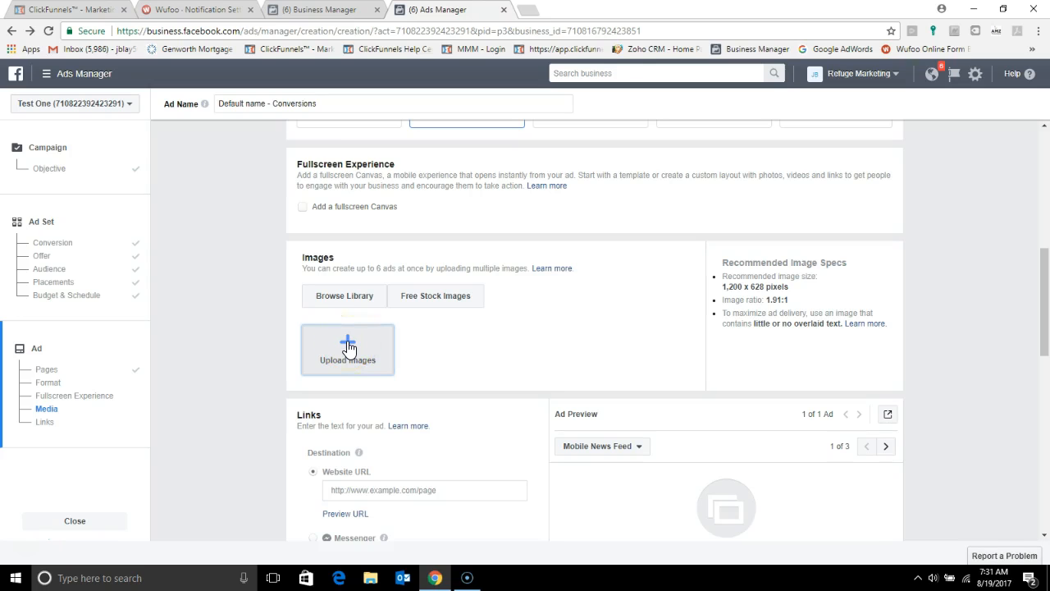
click(348, 343)
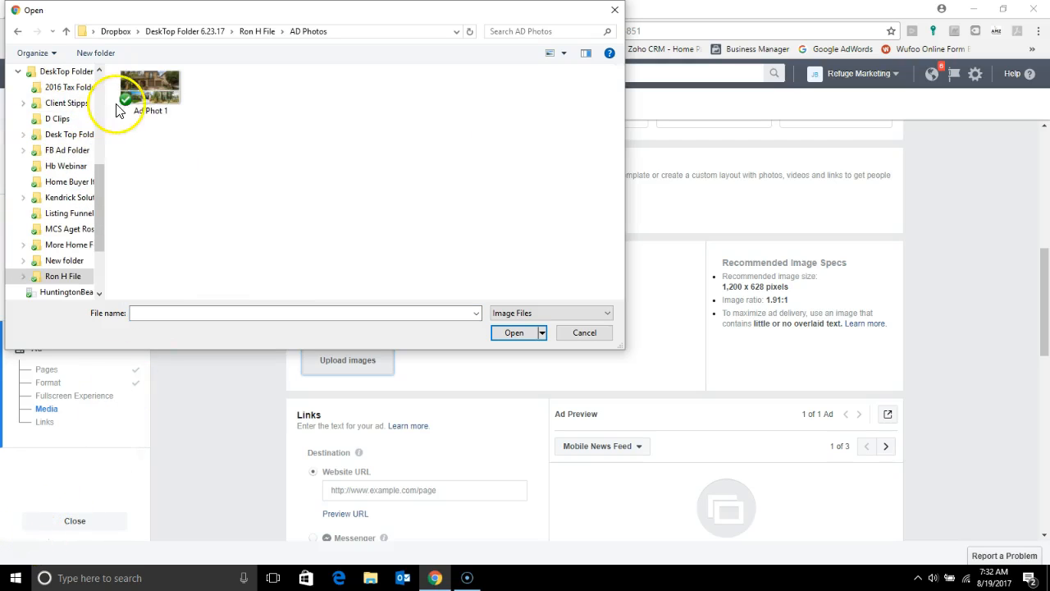
click(164, 87)
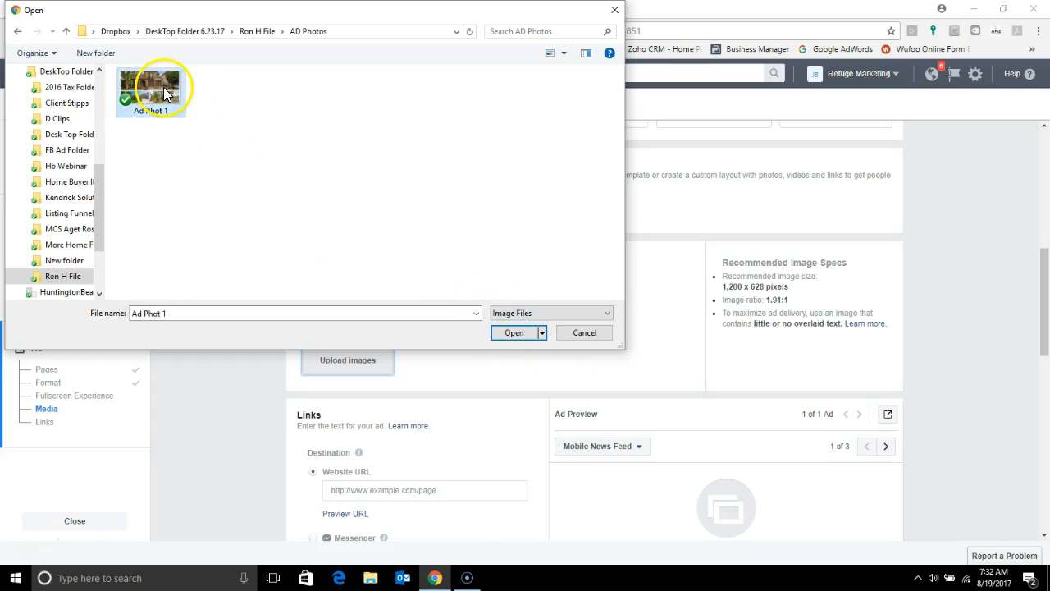
double_click(163, 87)
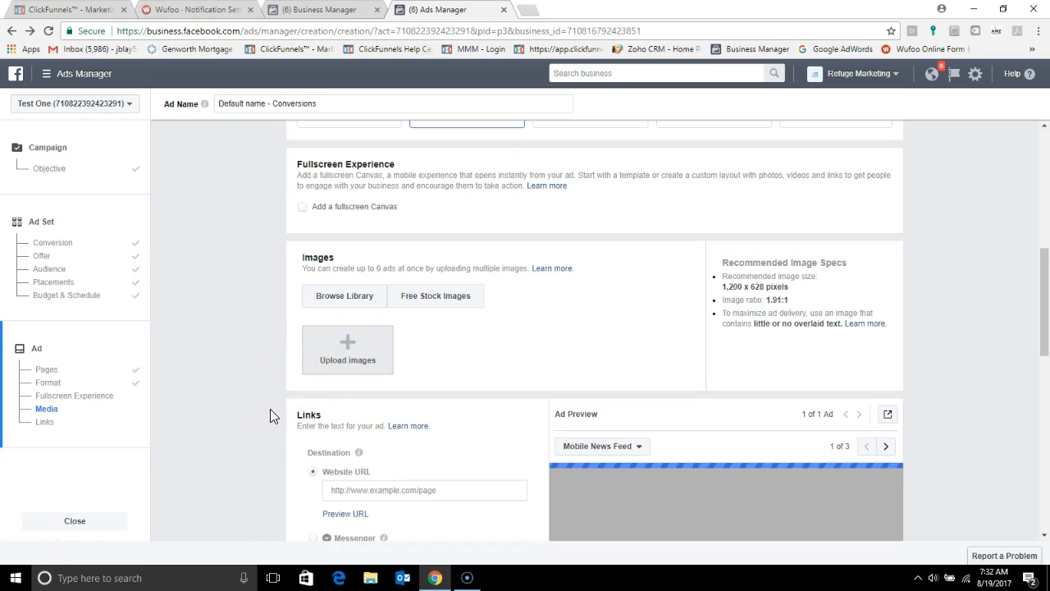
scroll(204, 429, down, 1)
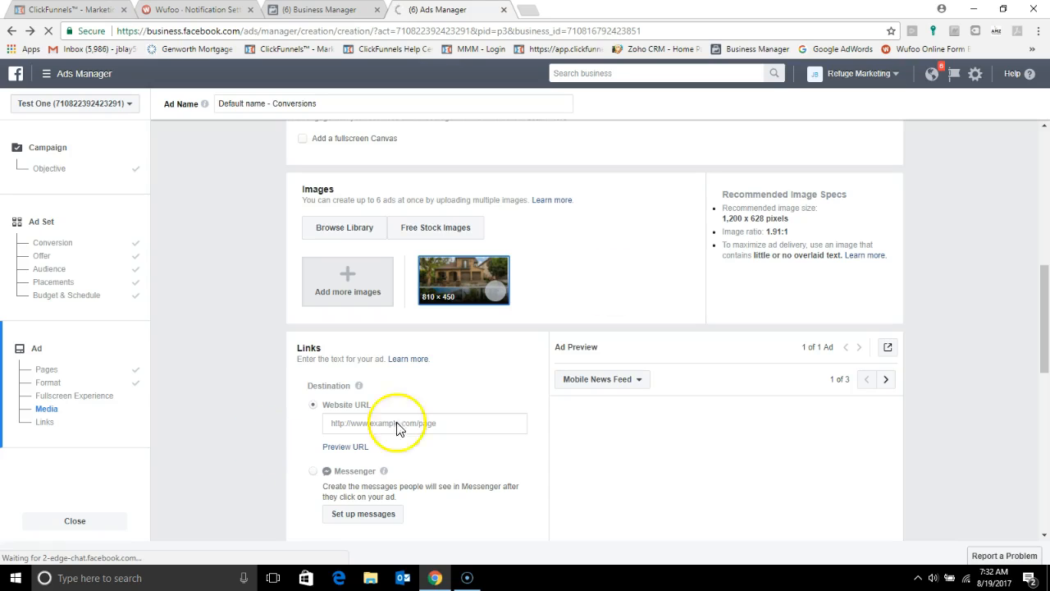
scroll(394, 443, down, 2)
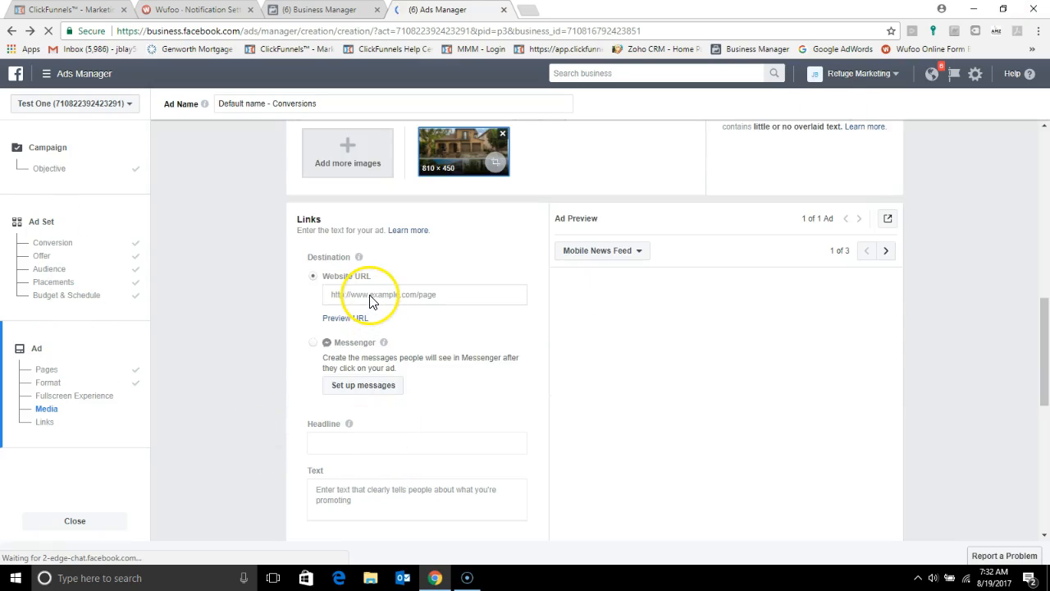
scroll(369, 301, down, 1)
scroll(363, 238, up, 1)
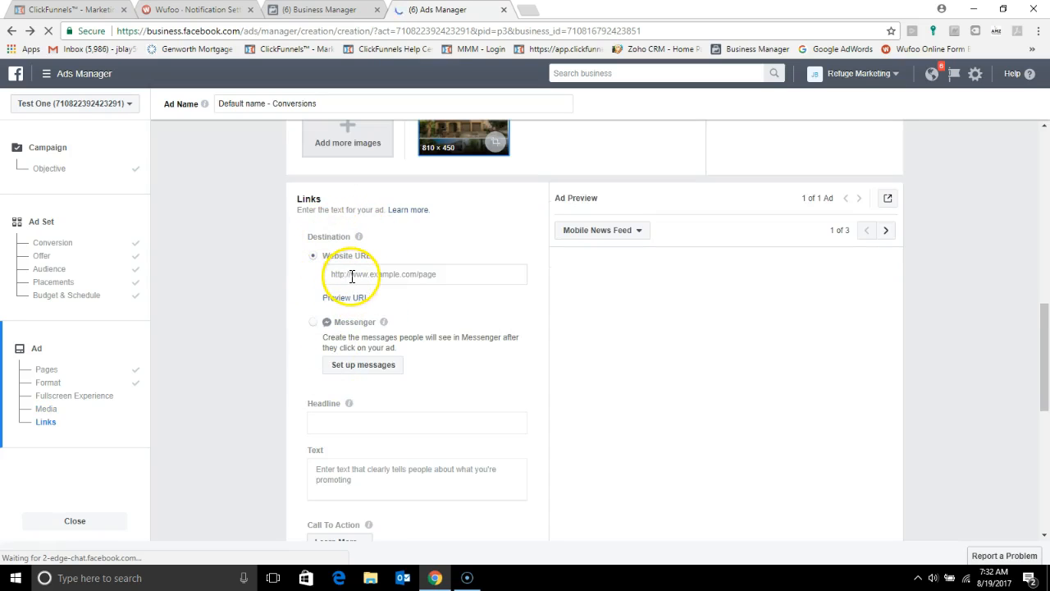
click(86, 16)
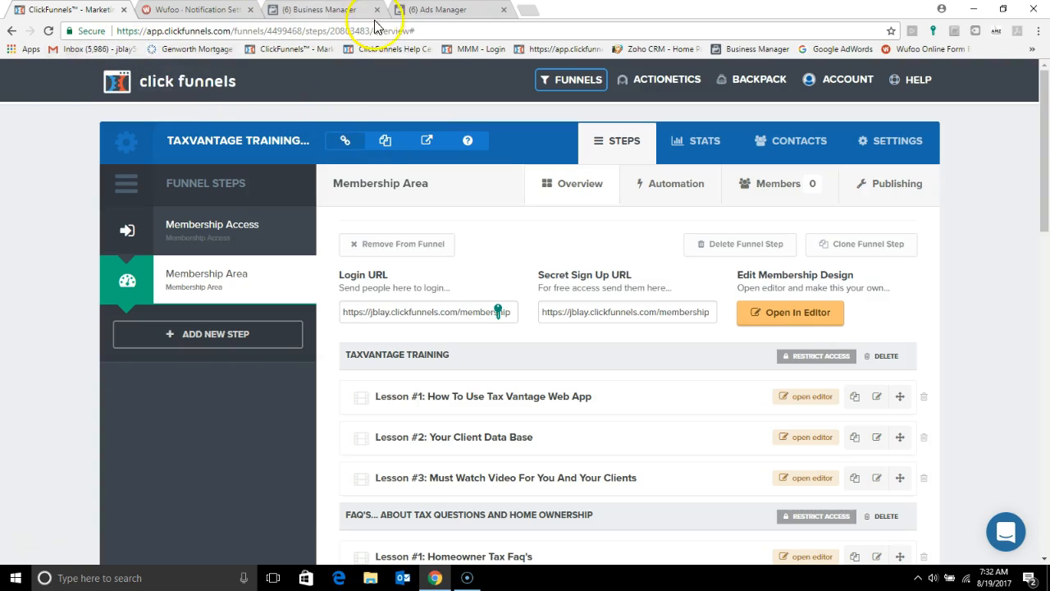
click(430, 16)
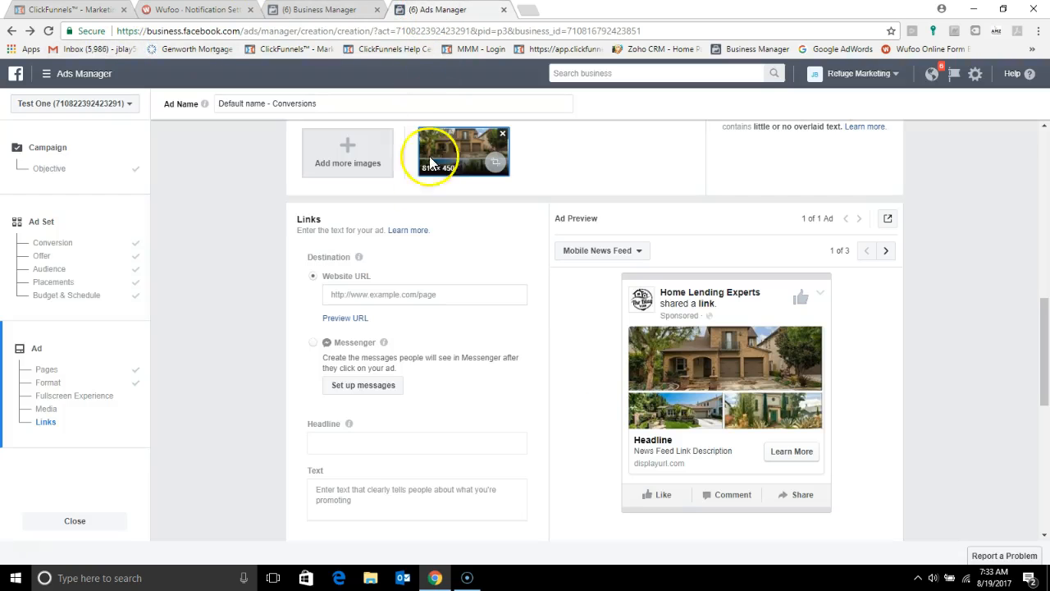
click(383, 297)
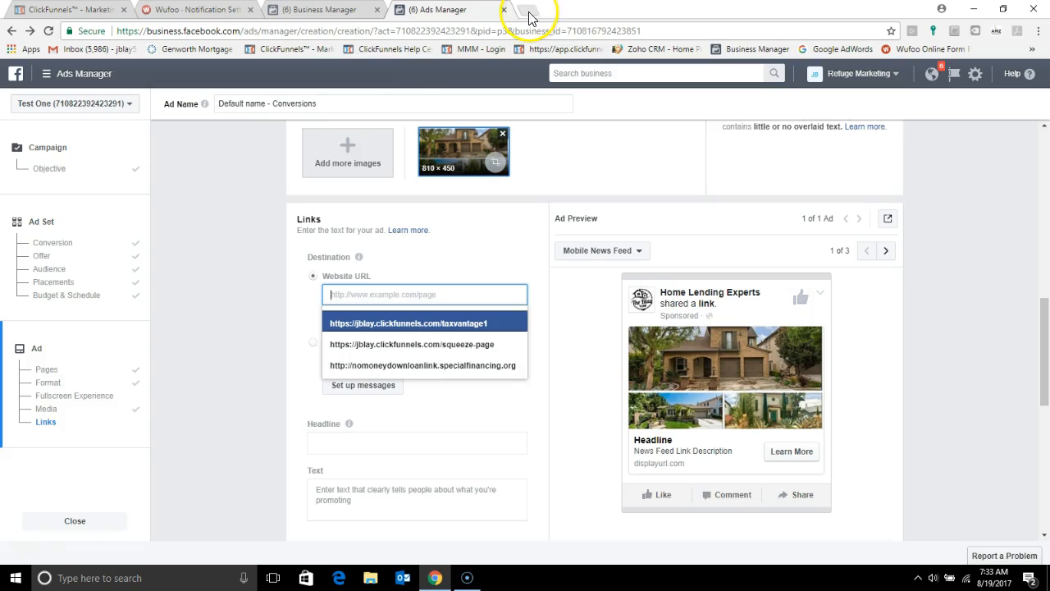
text(http://myhomeloanapproval.com/)
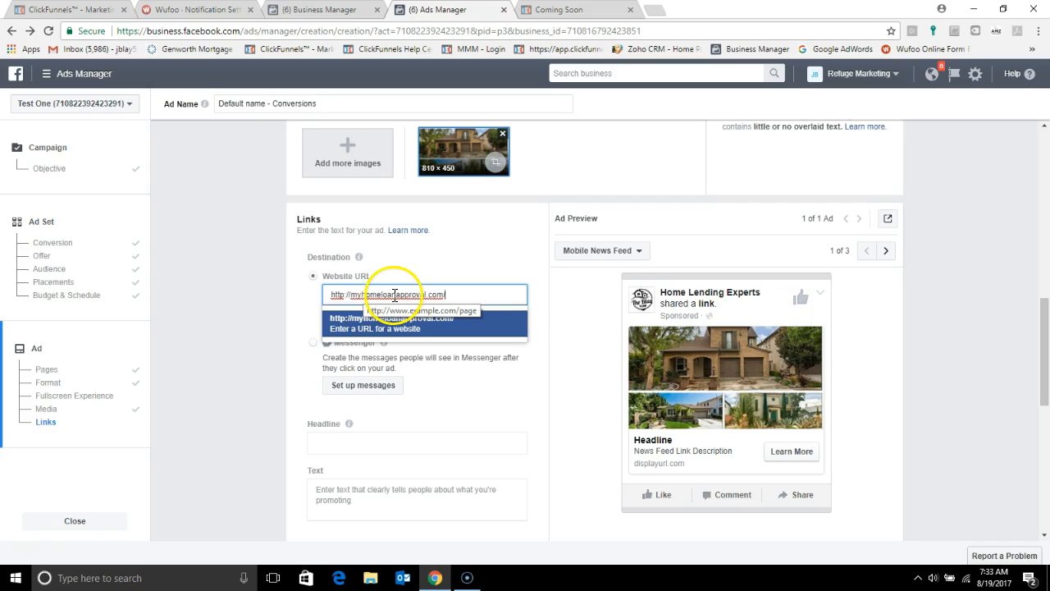
click(452, 297)
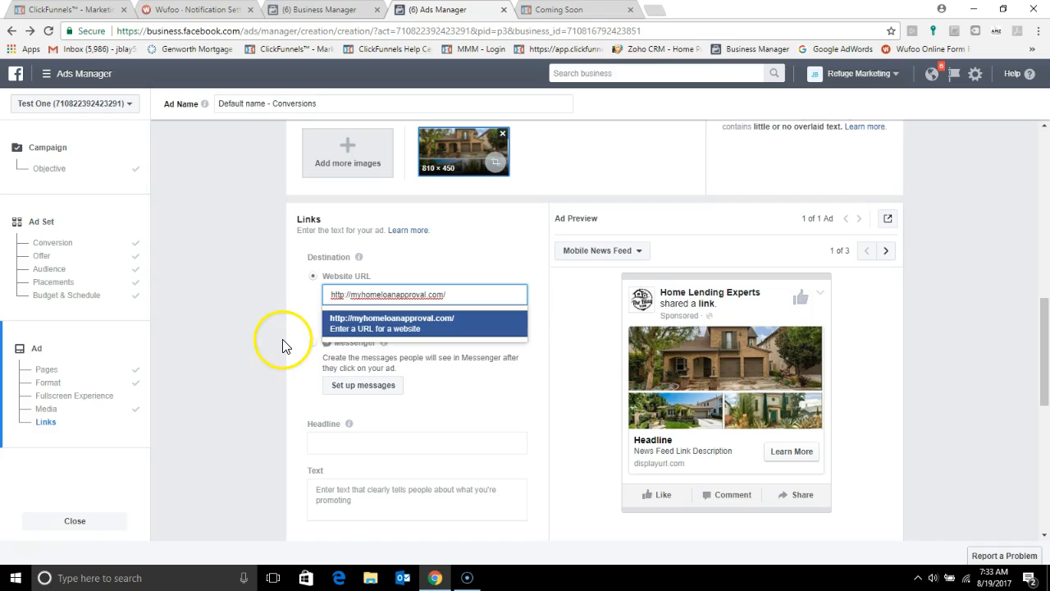
click(374, 326)
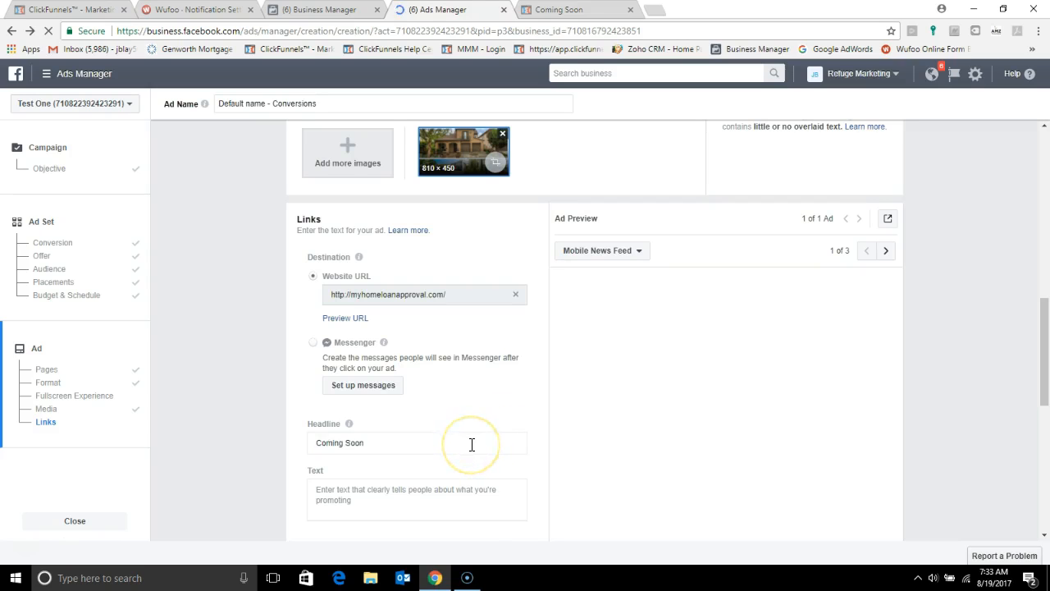
Step: Review the ad's website URL, headline and News Feed link description alongside the ad preview
scroll(31, 545, down, 1)
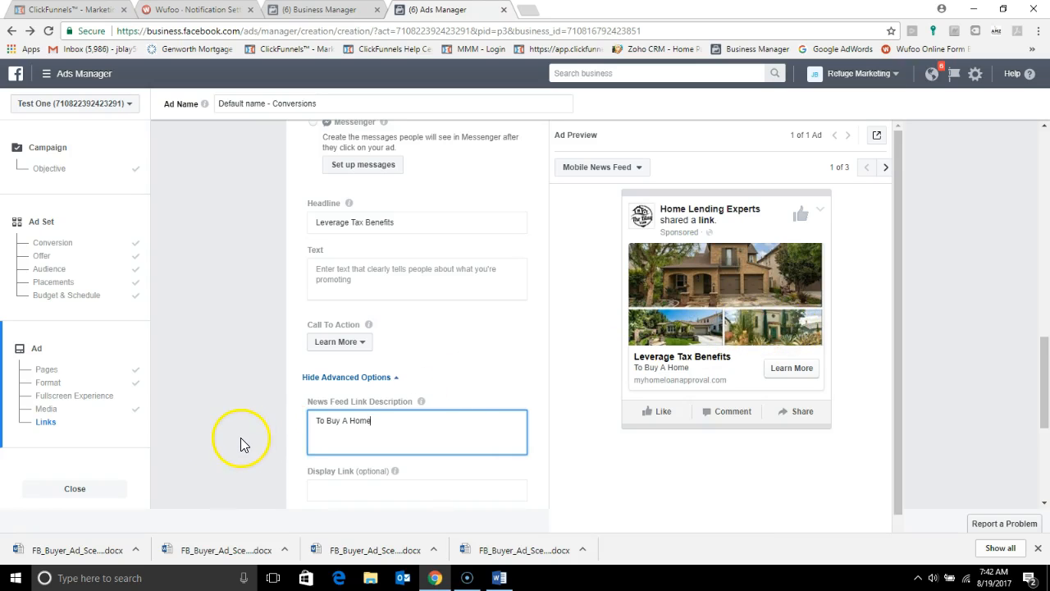
scroll(241, 436, up, 1)
scroll(241, 441, up, 1)
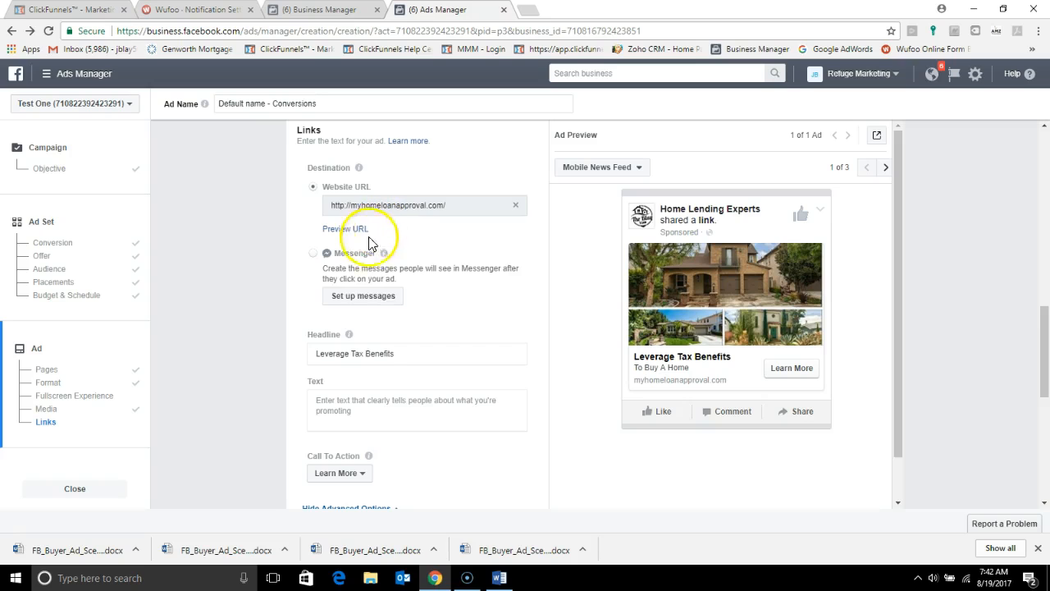
scroll(284, 422, down, 1)
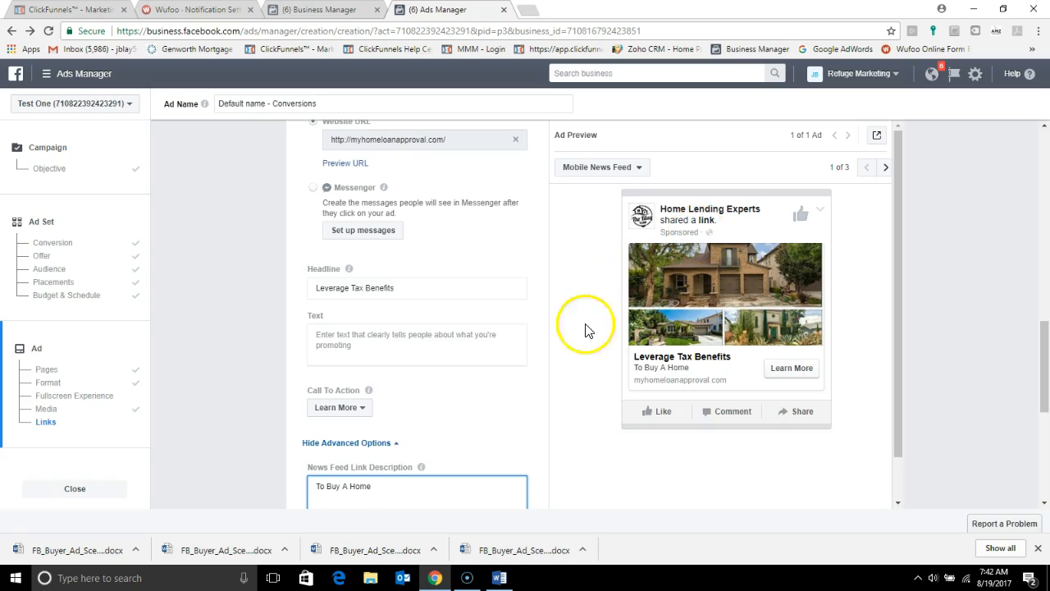
click(491, 386)
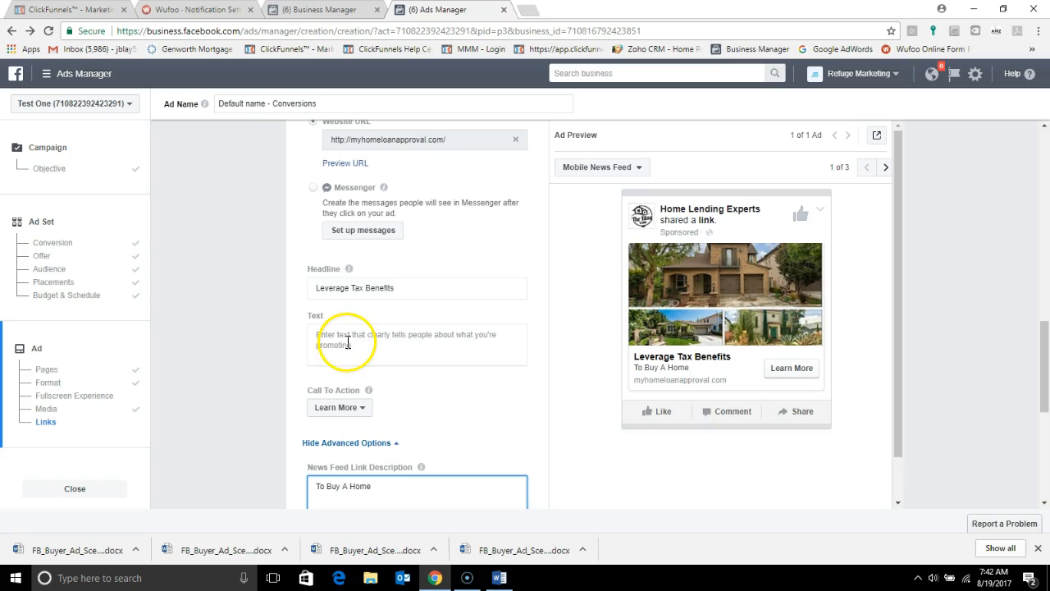
Step: Switch to the ad script in Word, enable editing, and copy its first paragraph, from "Smart First-Time Ca." through "Qualify Here:"
click(500, 578)
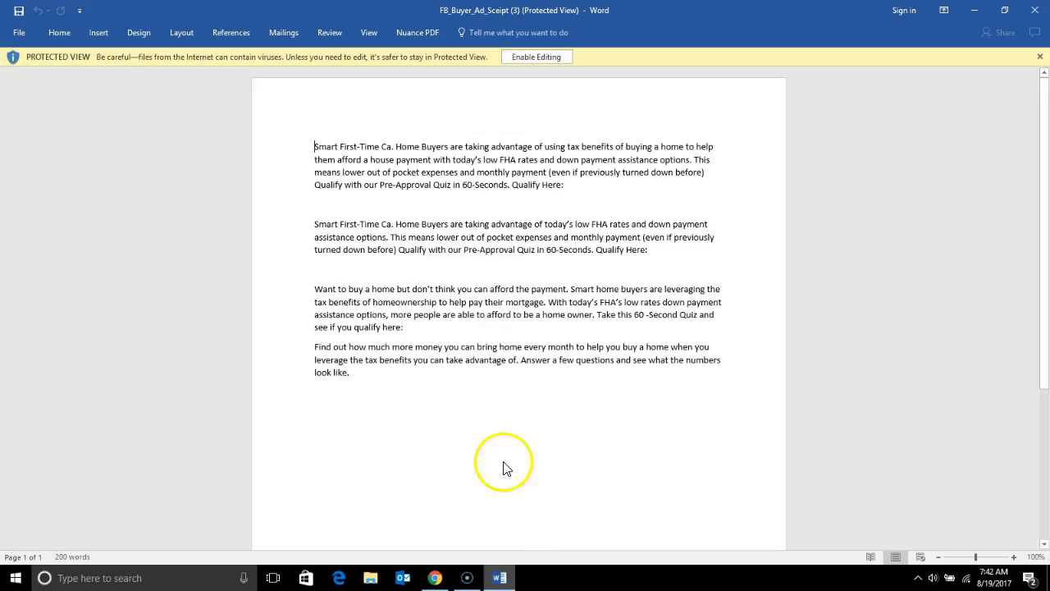
click(519, 59)
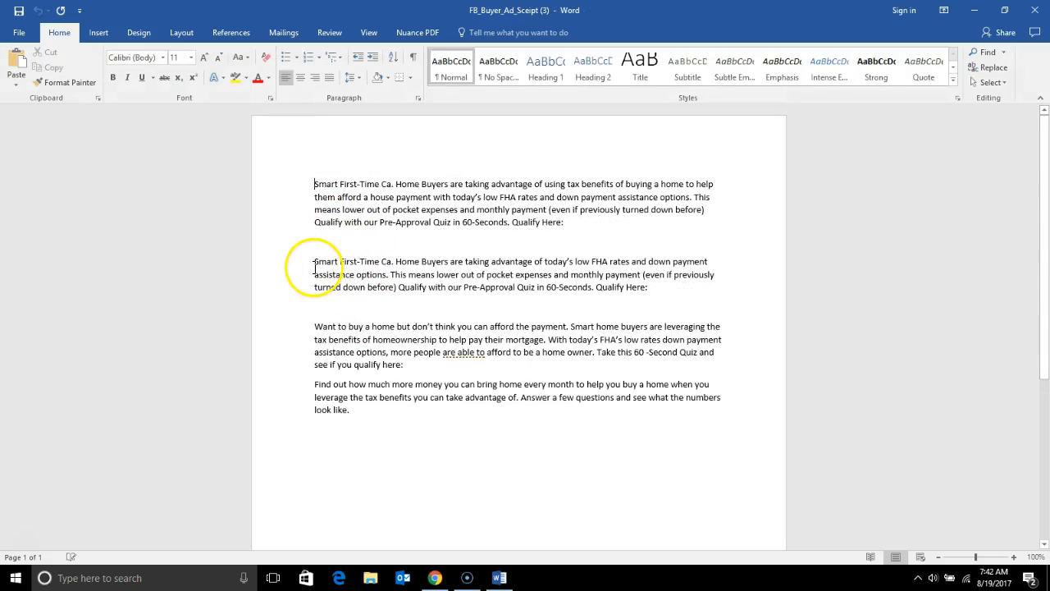
click(316, 182)
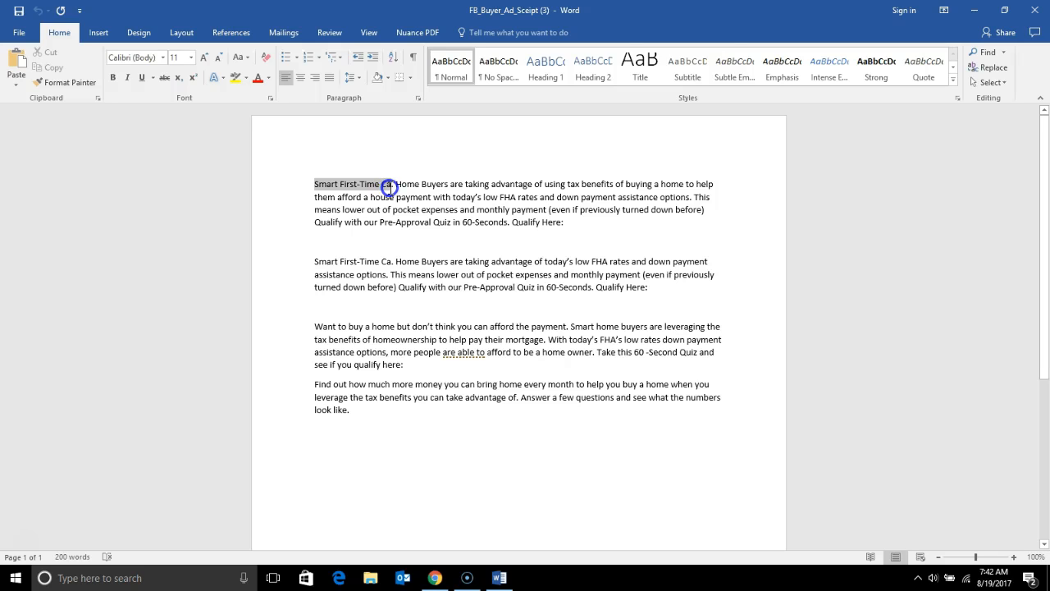
drag(393, 188, 672, 193)
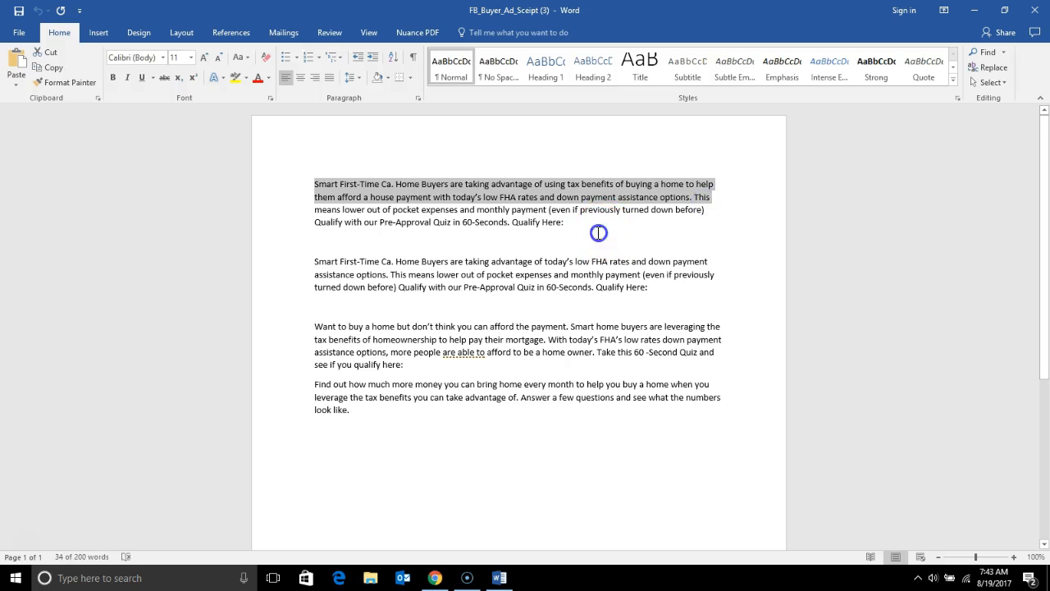
click(316, 186)
drag(316, 186, 636, 224)
right_click(503, 210)
click(530, 233)
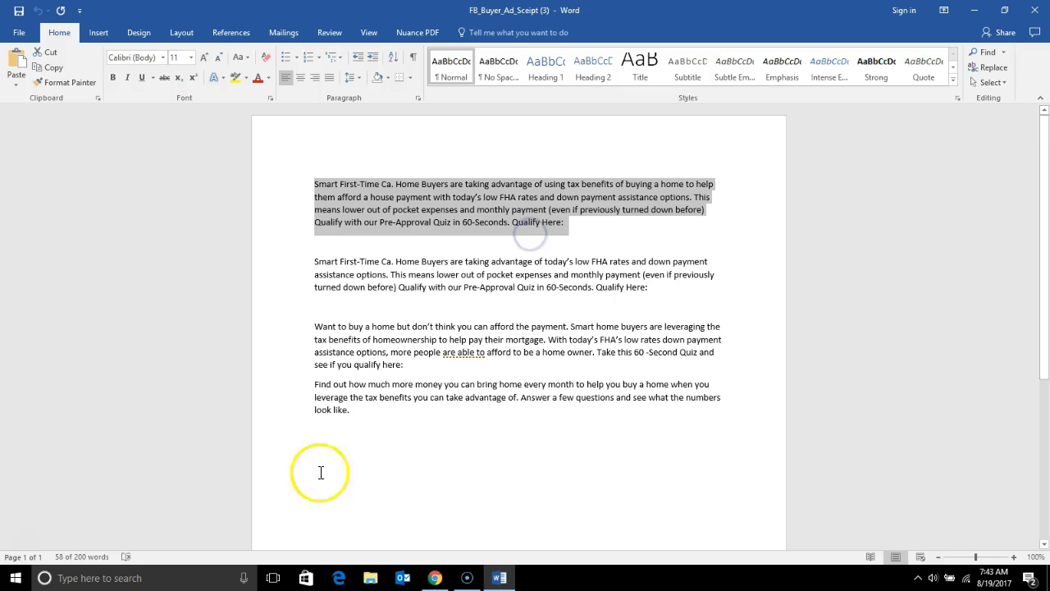
Step: Return to Ads Manager in Chrome and paste the copied script paragraph as the ad's text
click(435, 578)
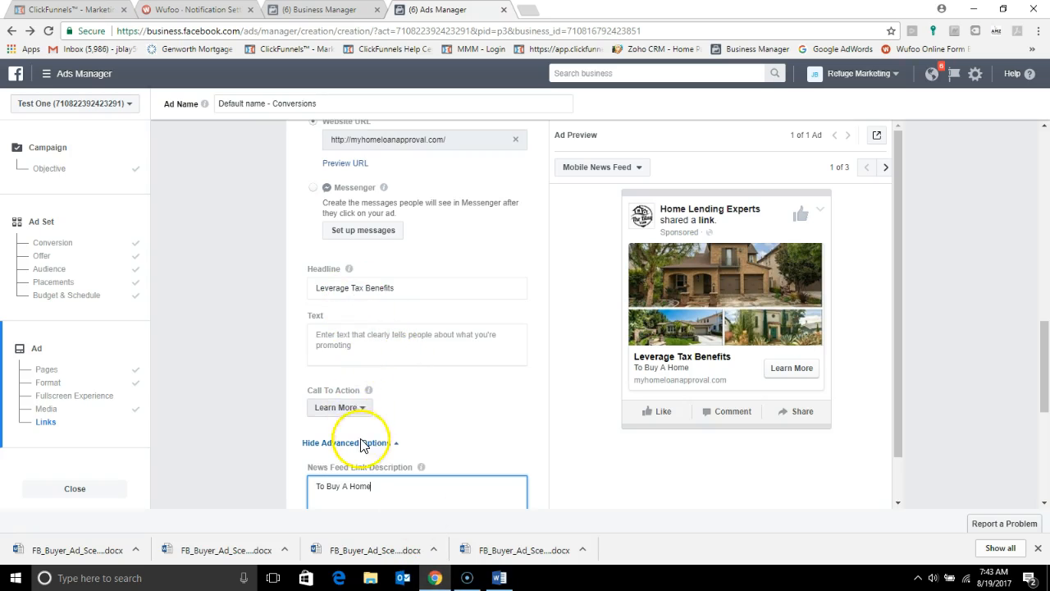
right_click(315, 330)
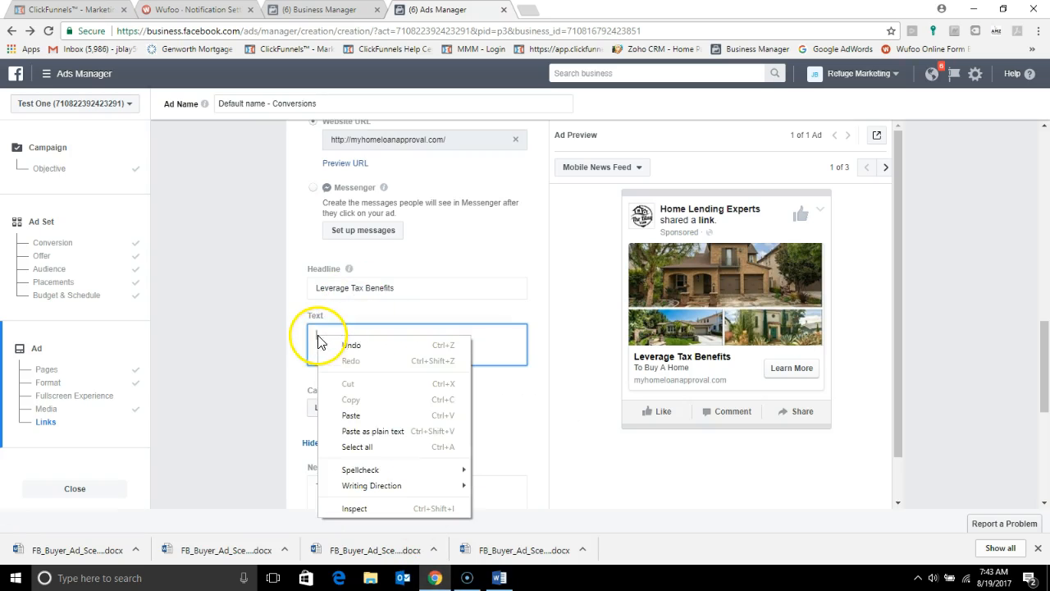
click(364, 408)
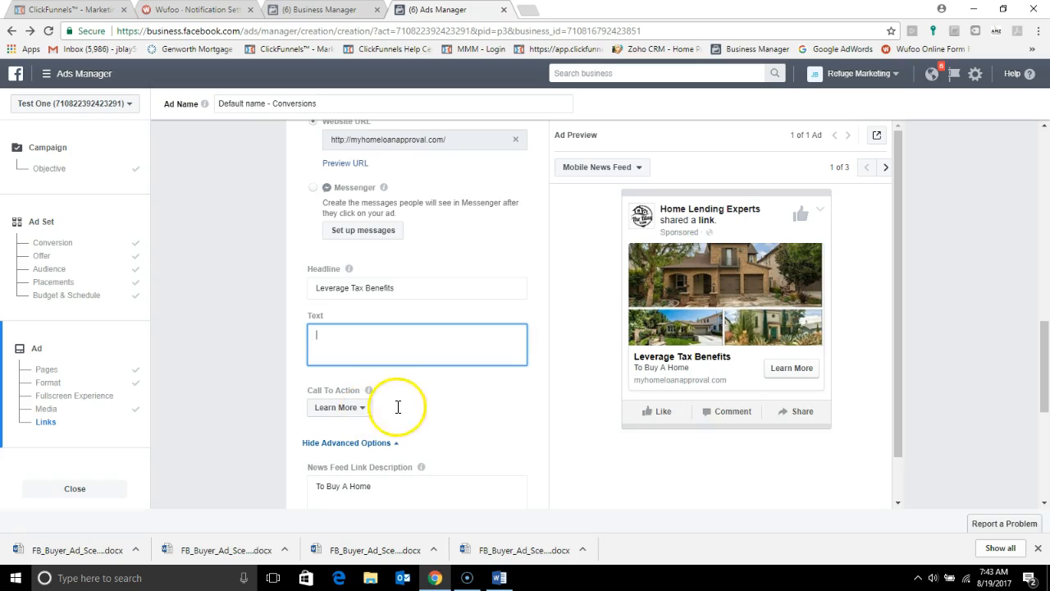
key(ctrl+v)
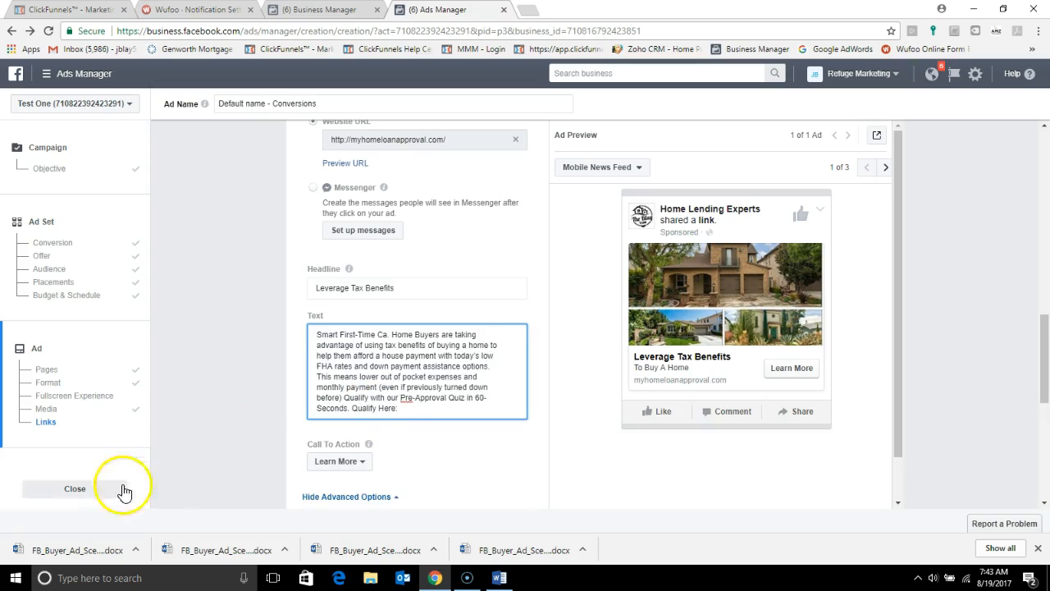
click(25, 542)
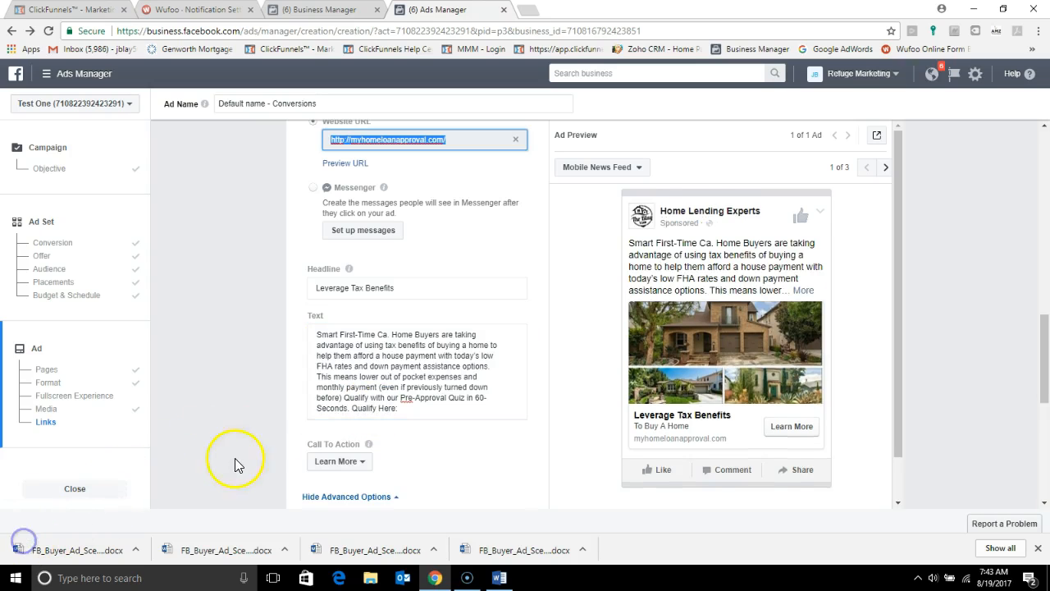
right_click(404, 408)
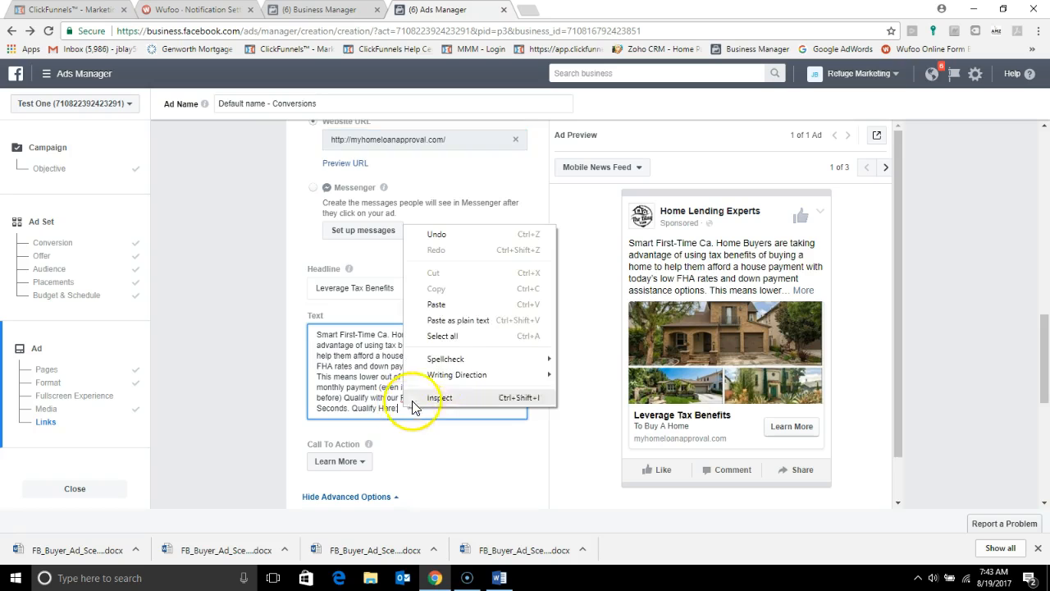
click(462, 308)
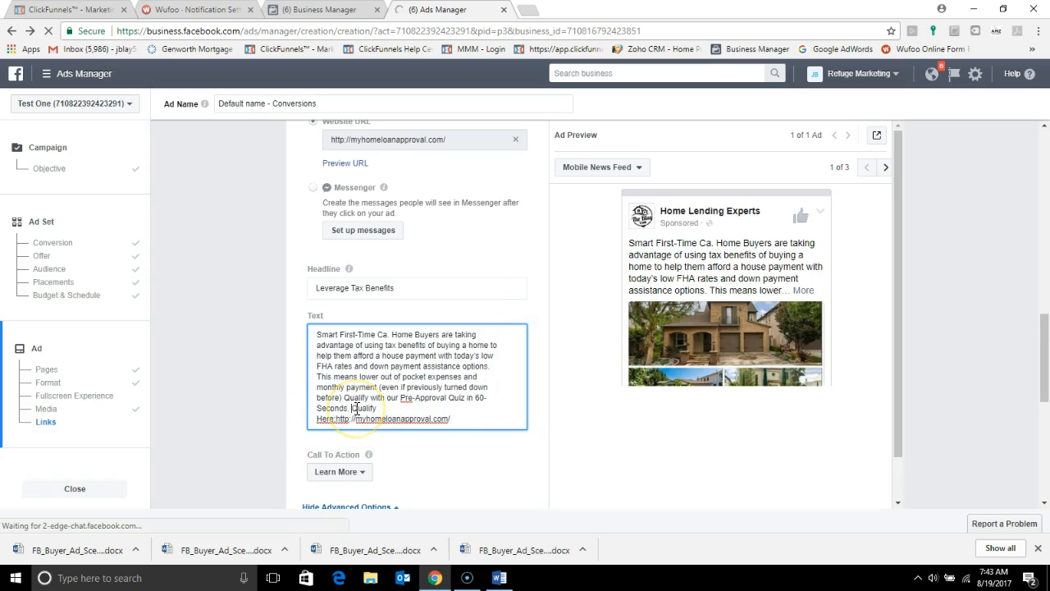
Step: Move "Qualify Here:" and its link onto a new line in the ad text and check the available preview placements
key(Return)
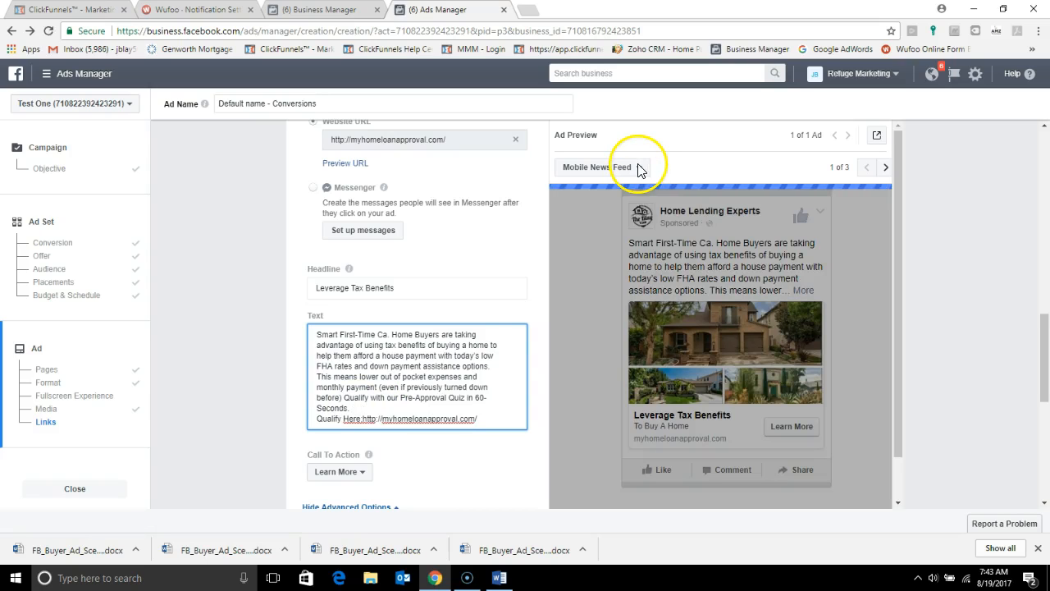
click(639, 174)
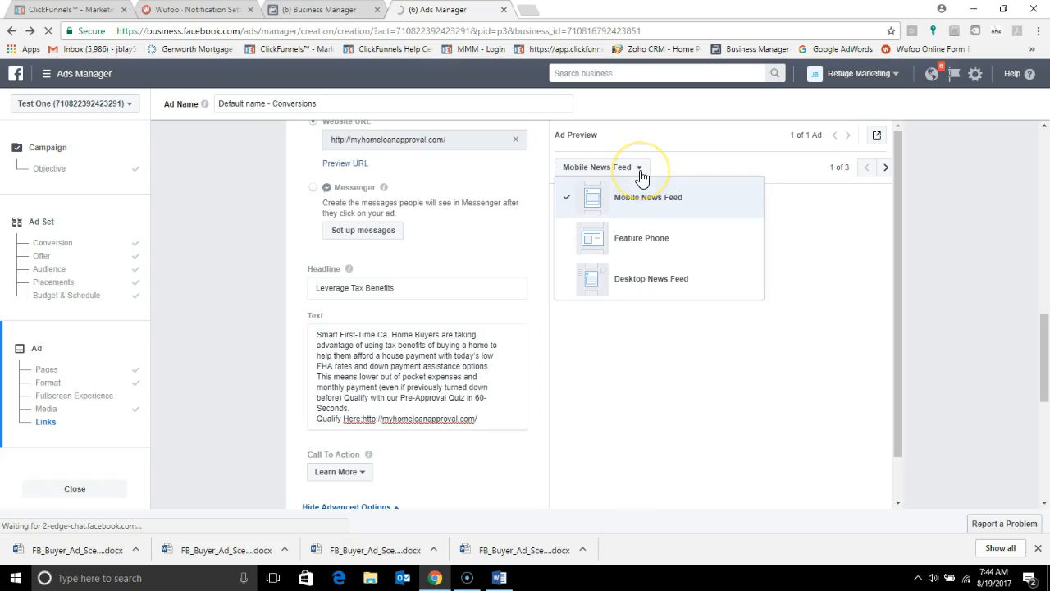
click(662, 165)
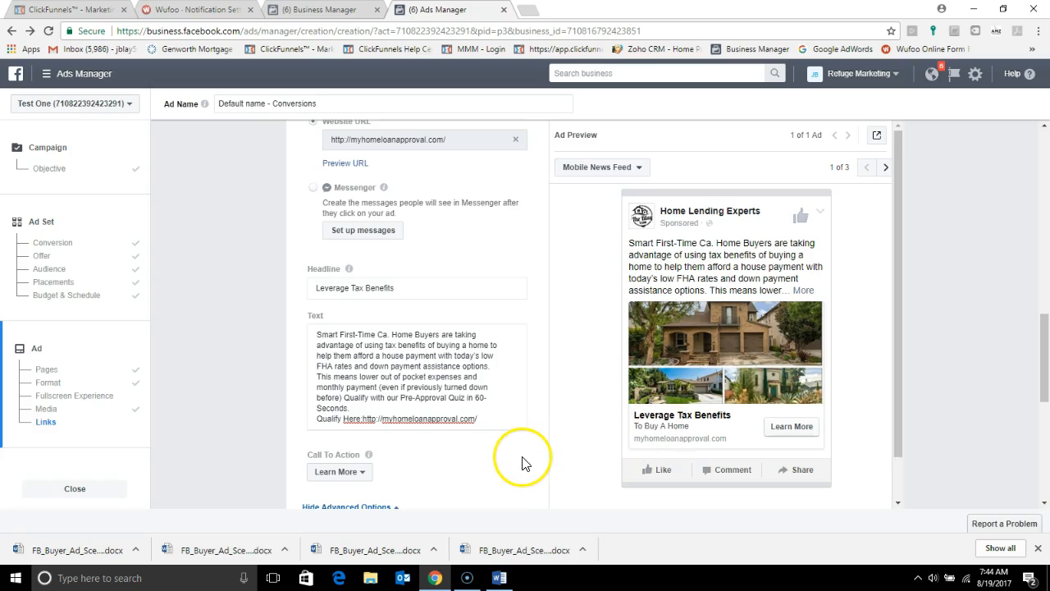
Step: Review the call to action, link description and pixel tracking, submit the ad for review, and continue to the ads list
scroll(522, 462, down, 1)
scroll(492, 462, down, 1)
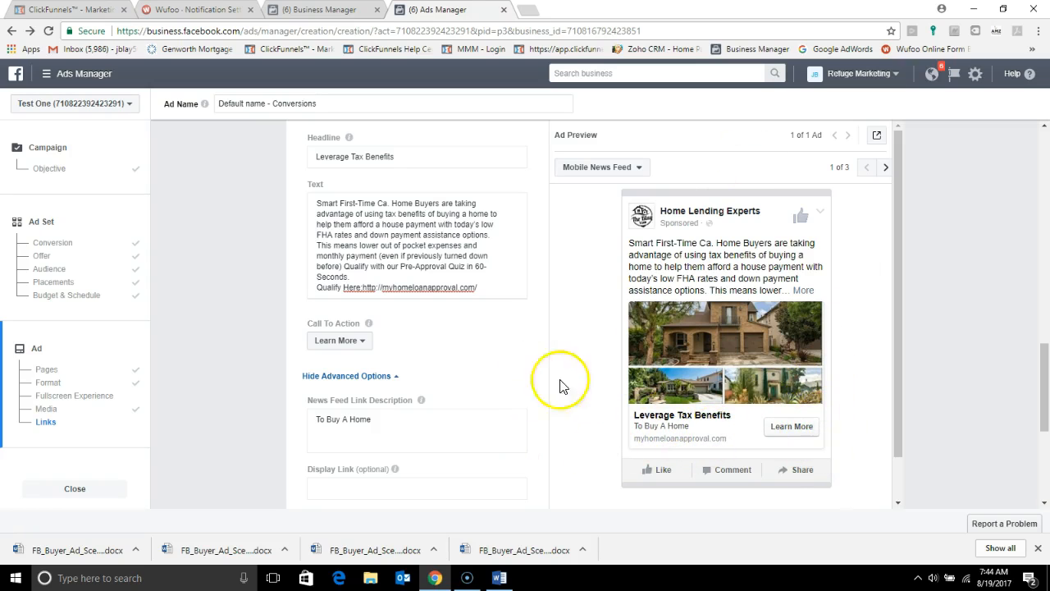
scroll(487, 406, down, 2)
scroll(488, 421, down, 2)
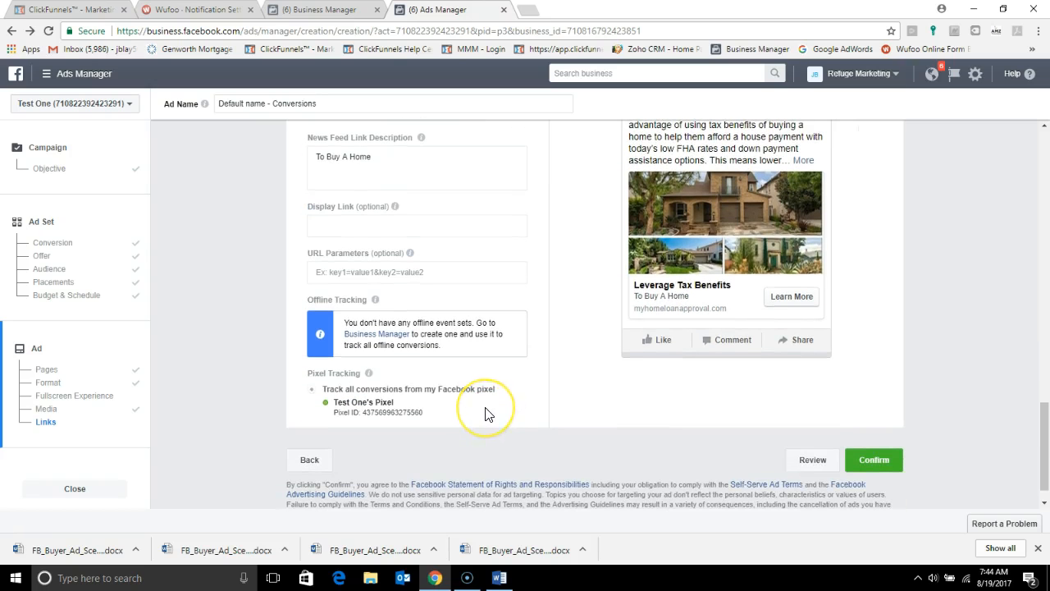
scroll(485, 414, up, 1)
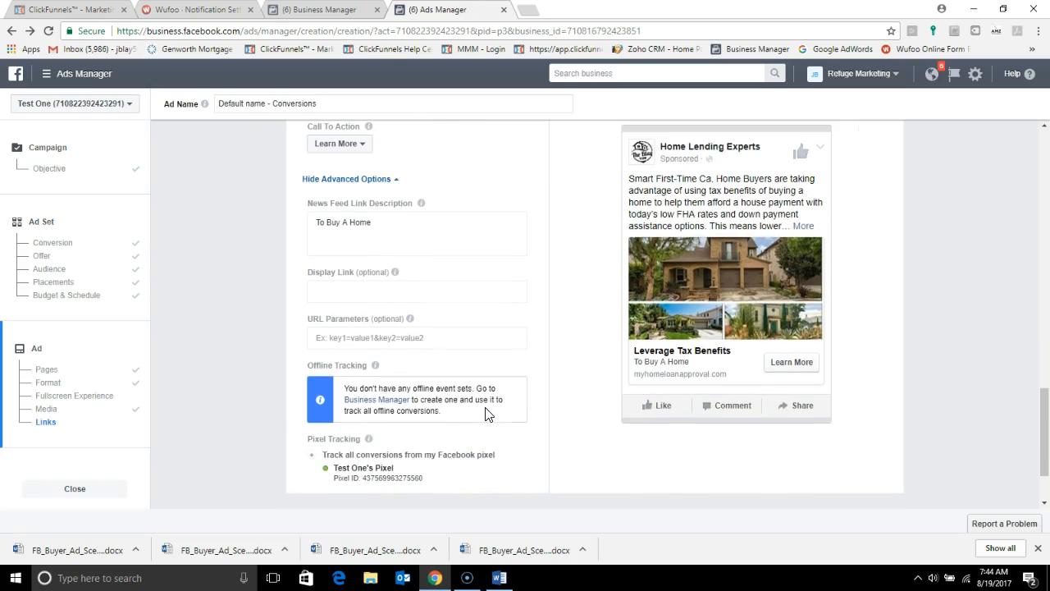
scroll(485, 414, down, 1)
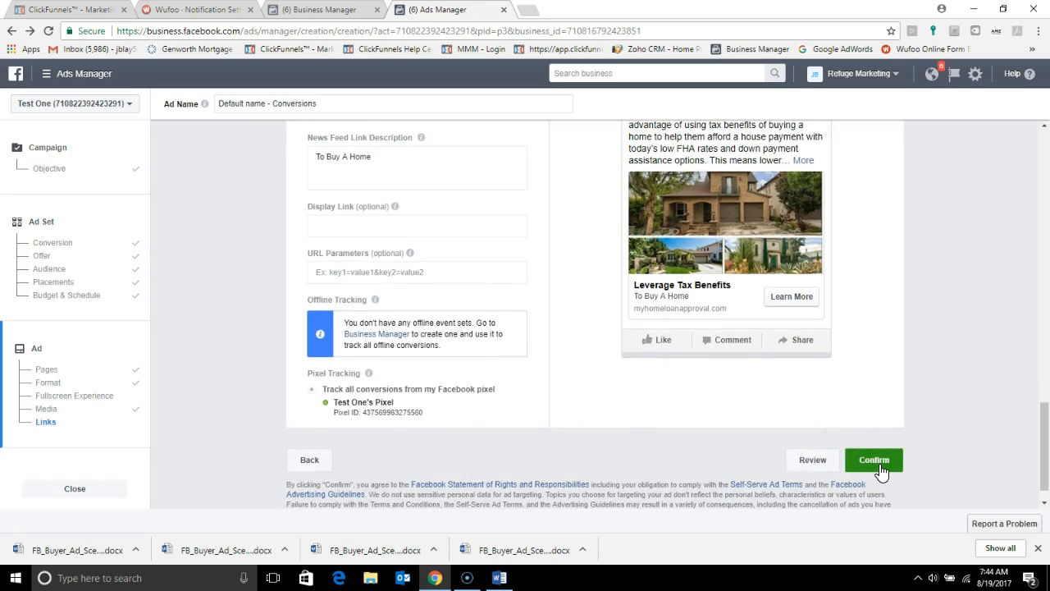
click(874, 461)
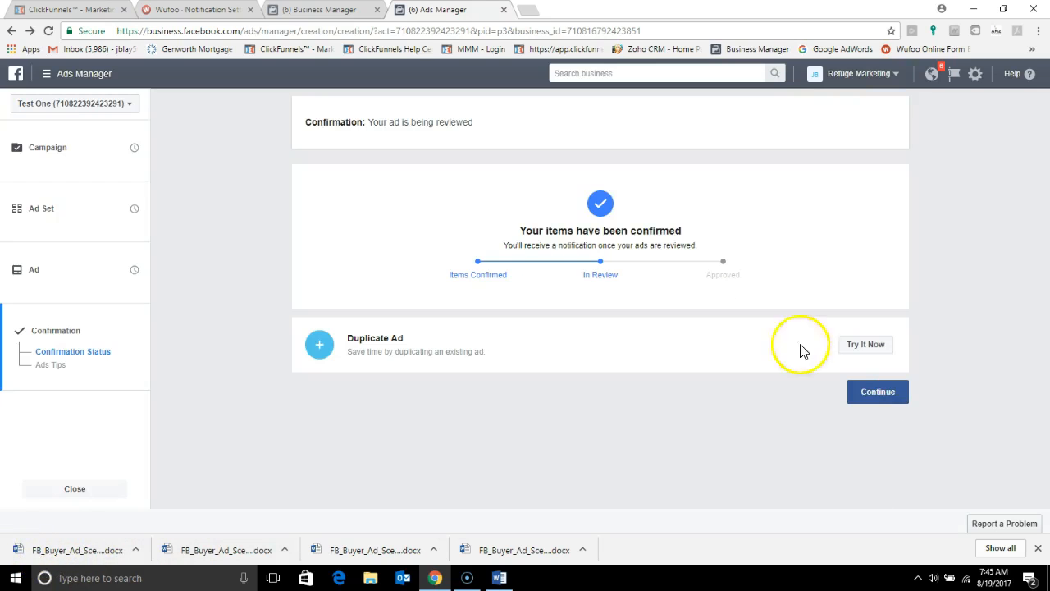
click(875, 394)
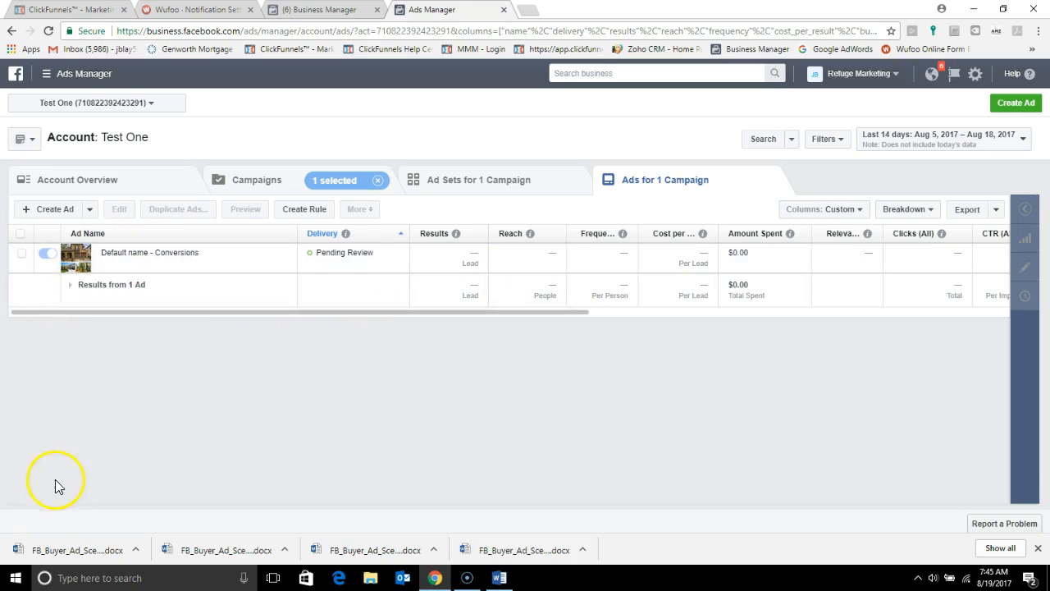
Step: Rename the "Default name - Conversions" ad as "Ad Copy 1" and save the change
click(23, 258)
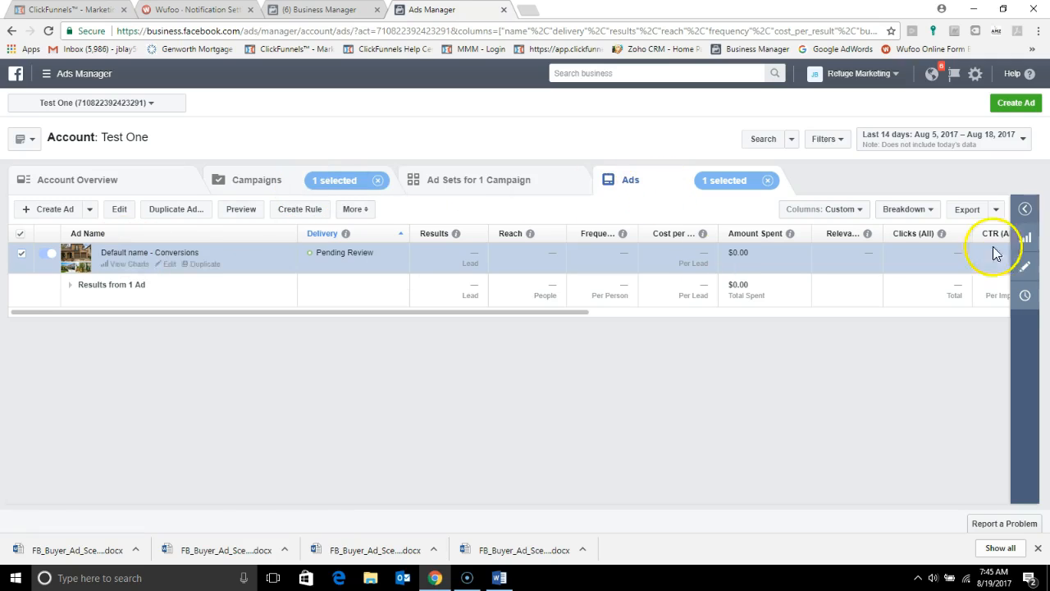
click(1028, 272)
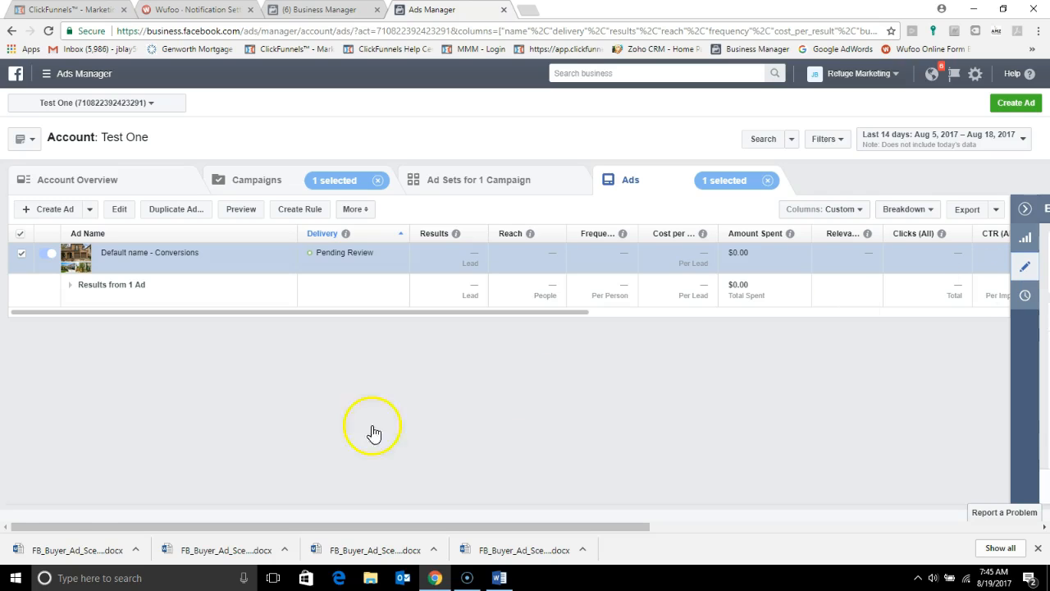
click(521, 266)
drag(520, 266, 413, 266)
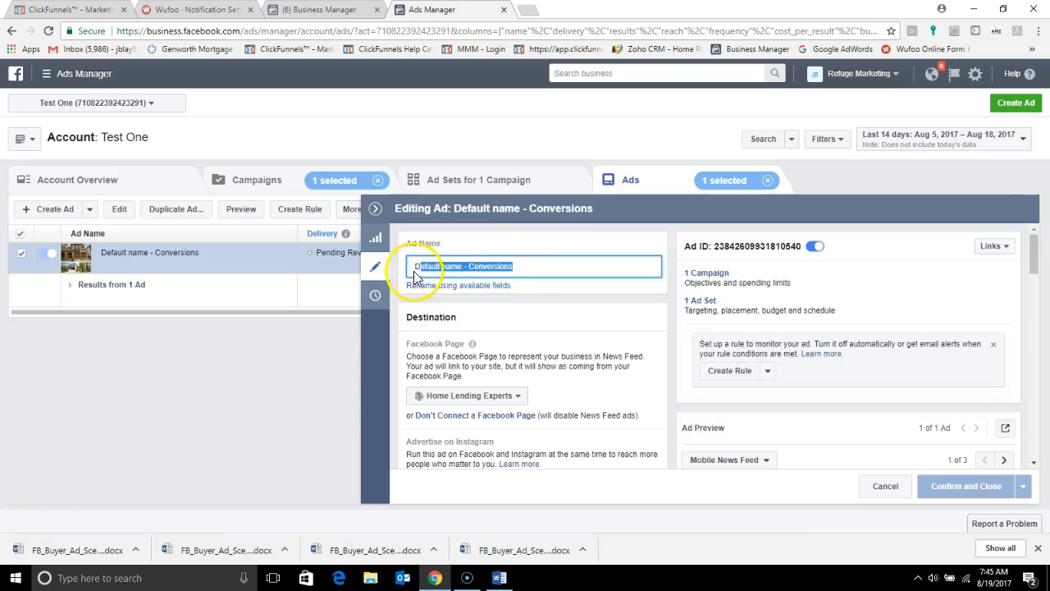
text(Ad)
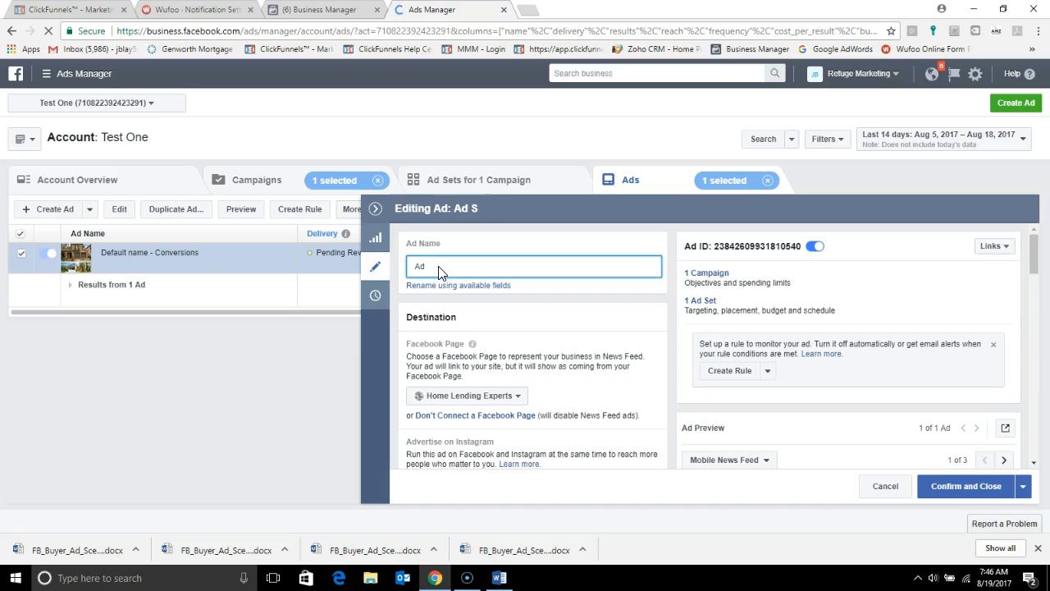
text(Copy 1)
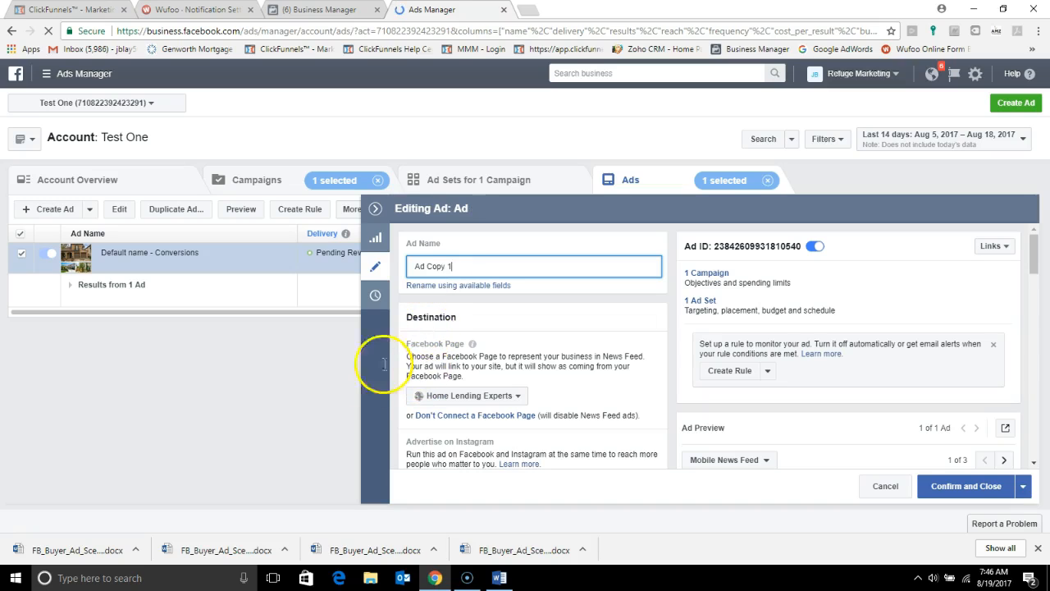
click(977, 485)
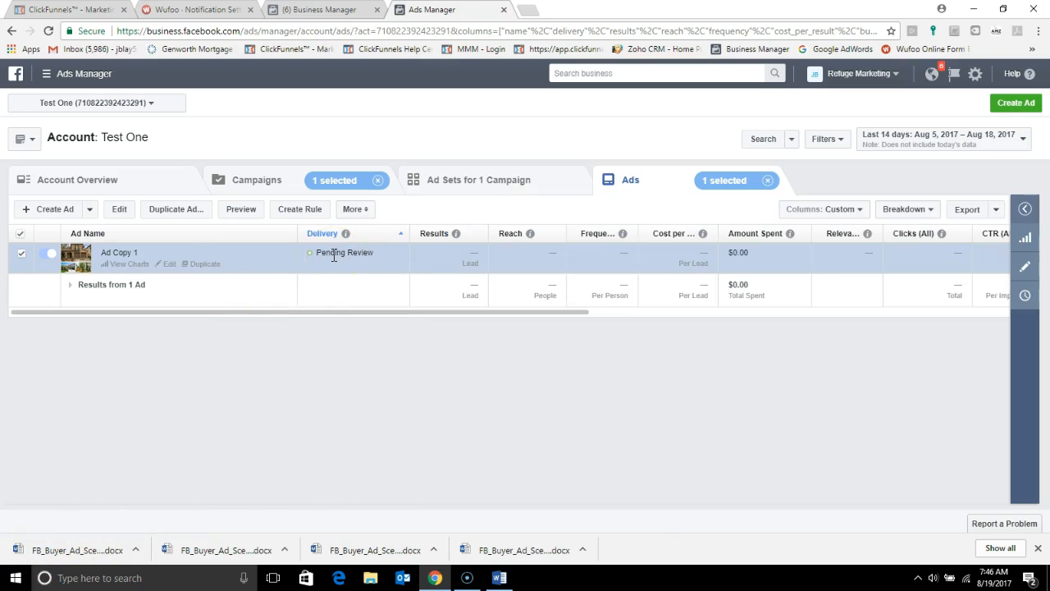
Step: Turn off the Conversions campaign, rename it "Ca 25-45 HB", and save the change
click(53, 254)
click(43, 254)
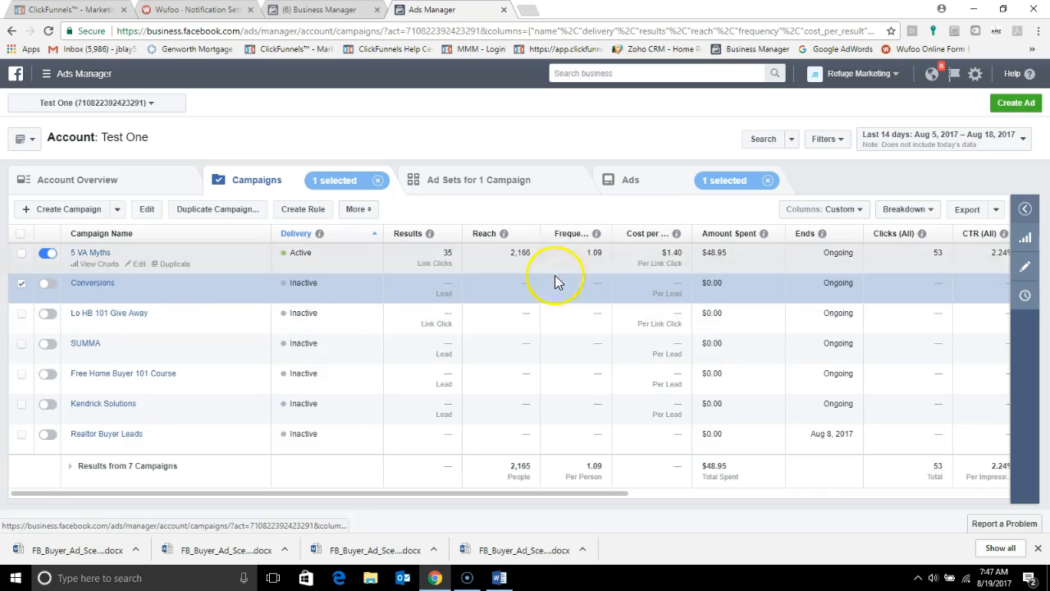
click(1028, 267)
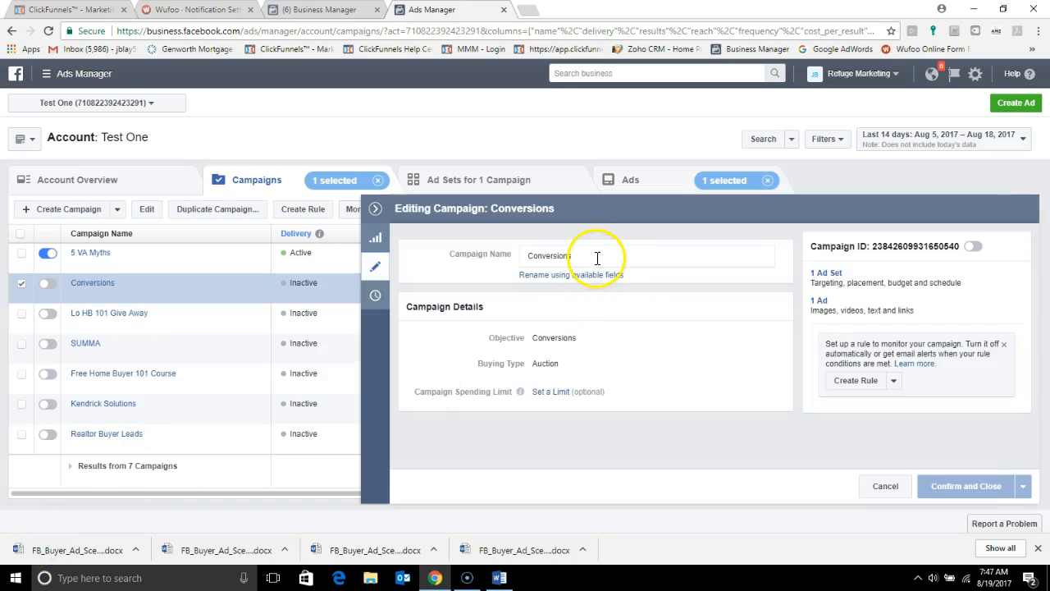
drag(596, 257, 510, 274)
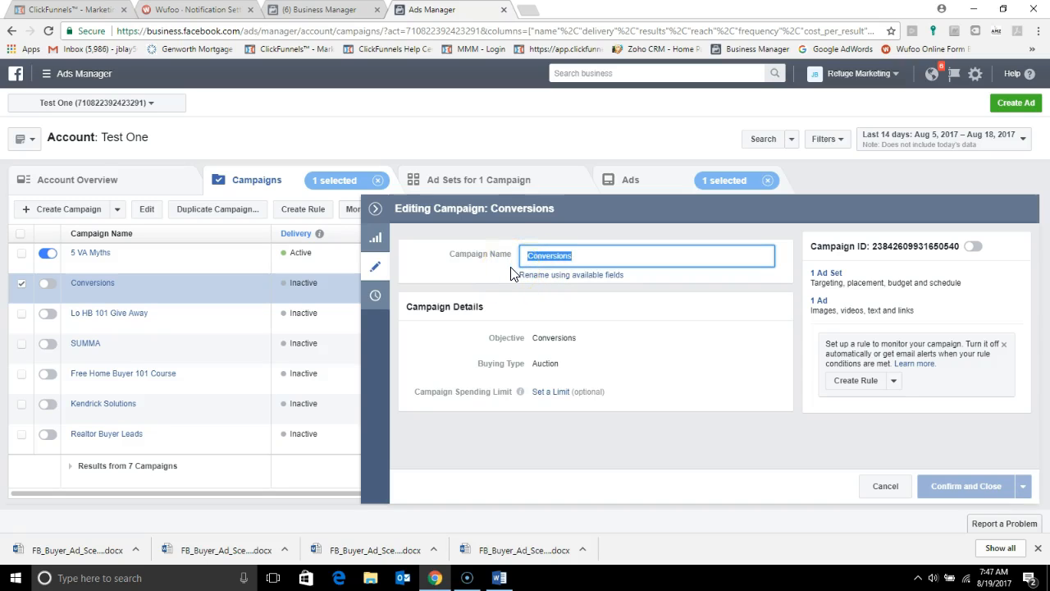
text(Ca 25-45 HB)
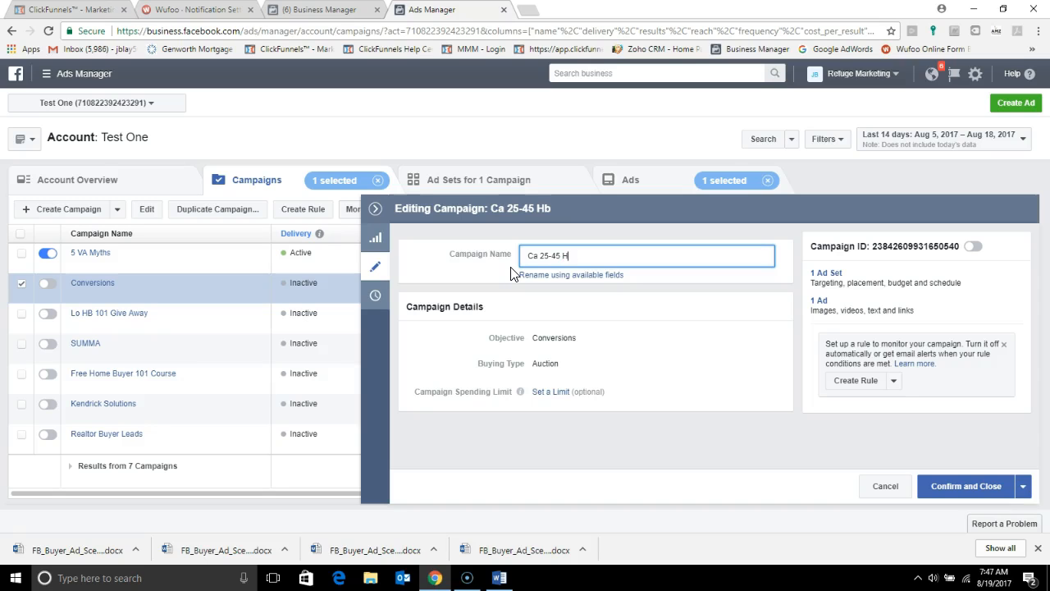
click(964, 486)
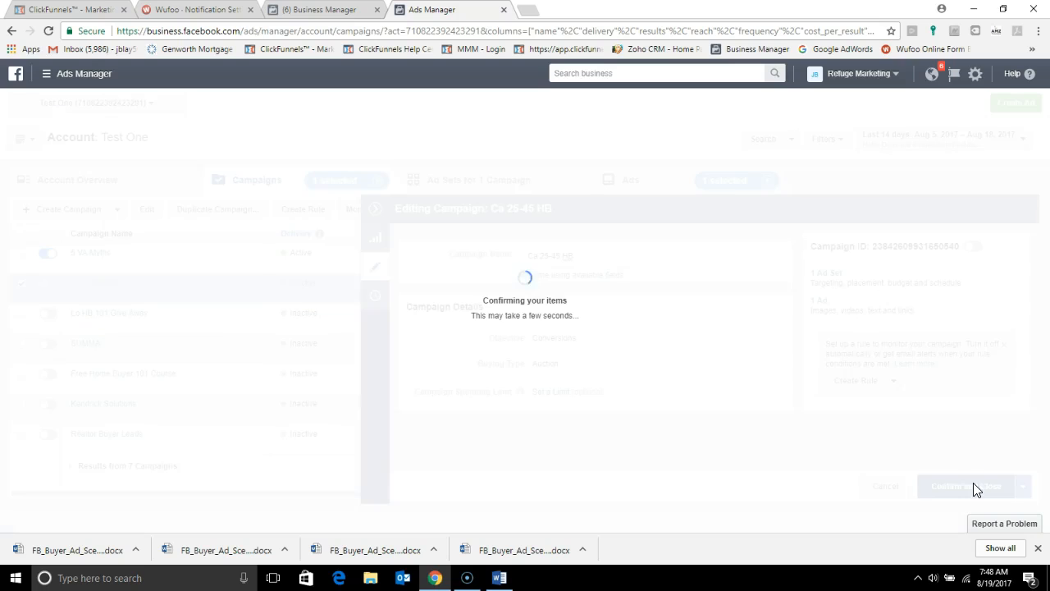
Step: View the campaign's ad set, and open the Mortgage Pre-Approval quiz page to examine its heading and first questions
click(28, 545)
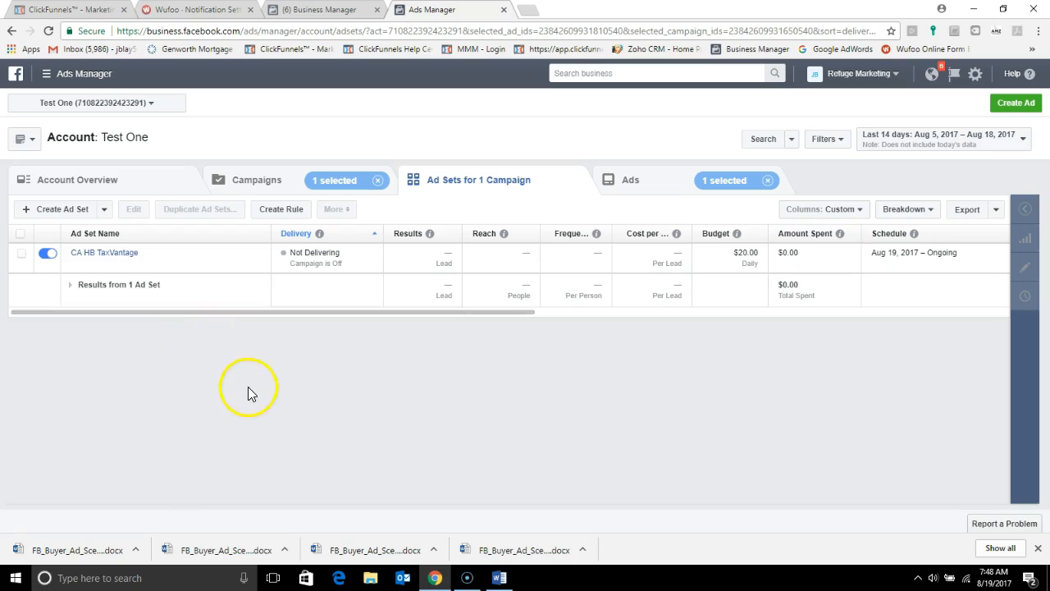
click(23, 549)
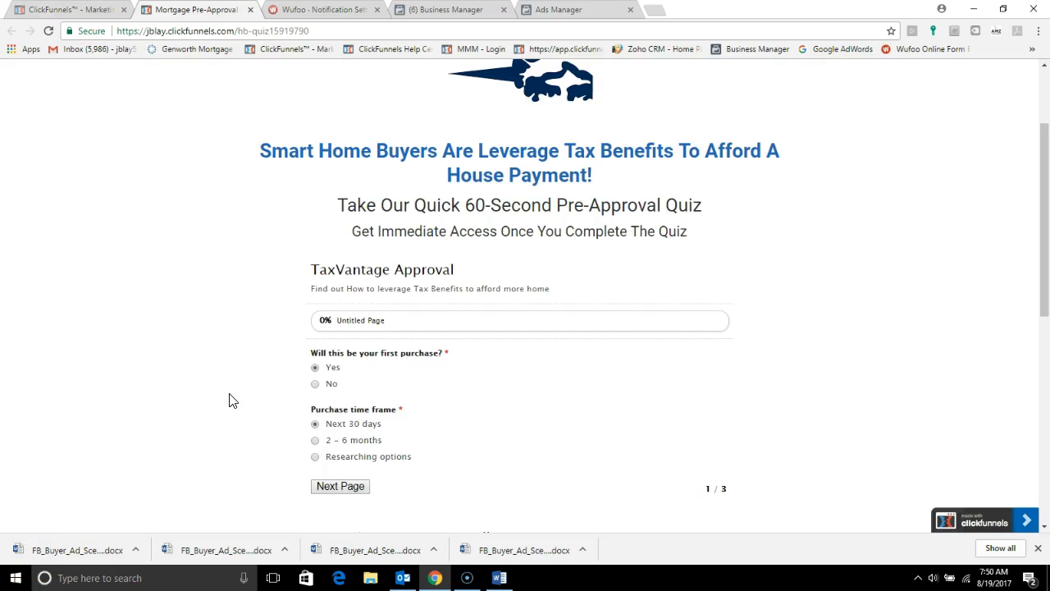
scroll(229, 394, up, 1)
scroll(230, 394, down, 2)
scroll(229, 394, up, 3)
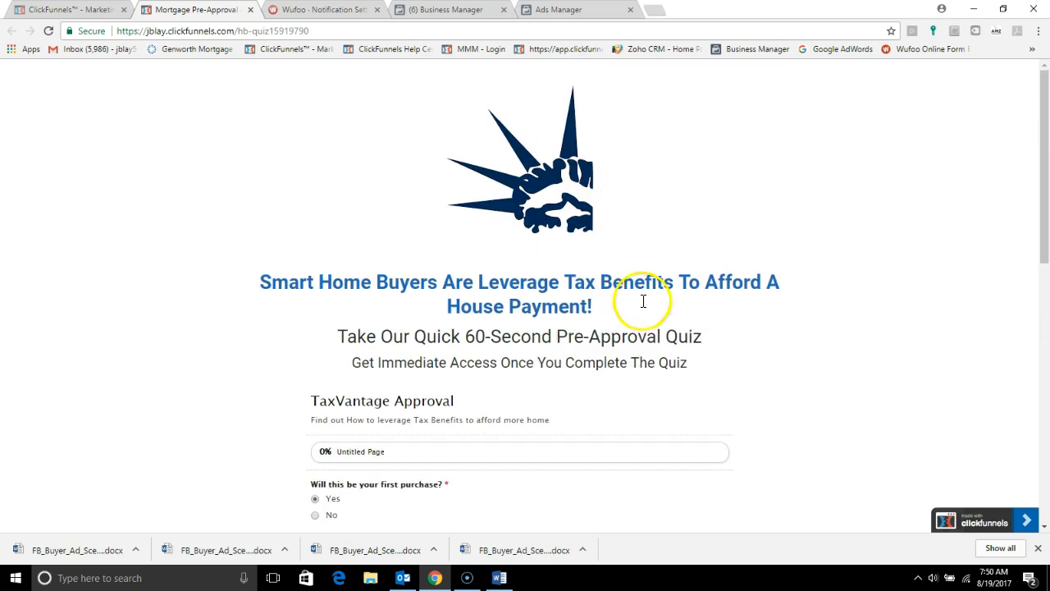
scroll(640, 301, down, 2)
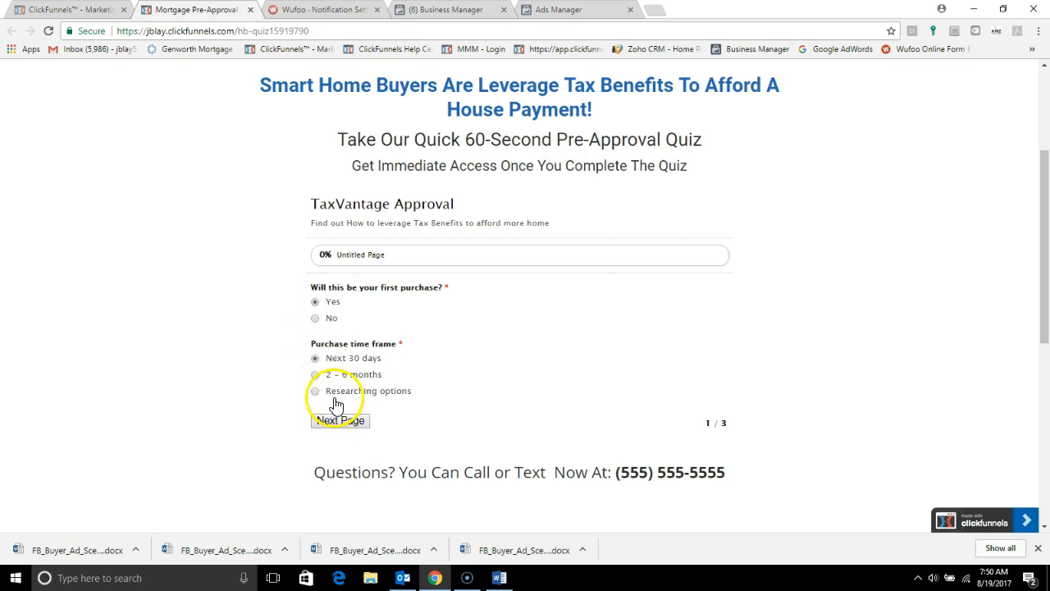
Step: Answer the quiz with a purchase time frame of 2 – 6 months and Yes for working with an agent, and advance to the contact page
click(316, 374)
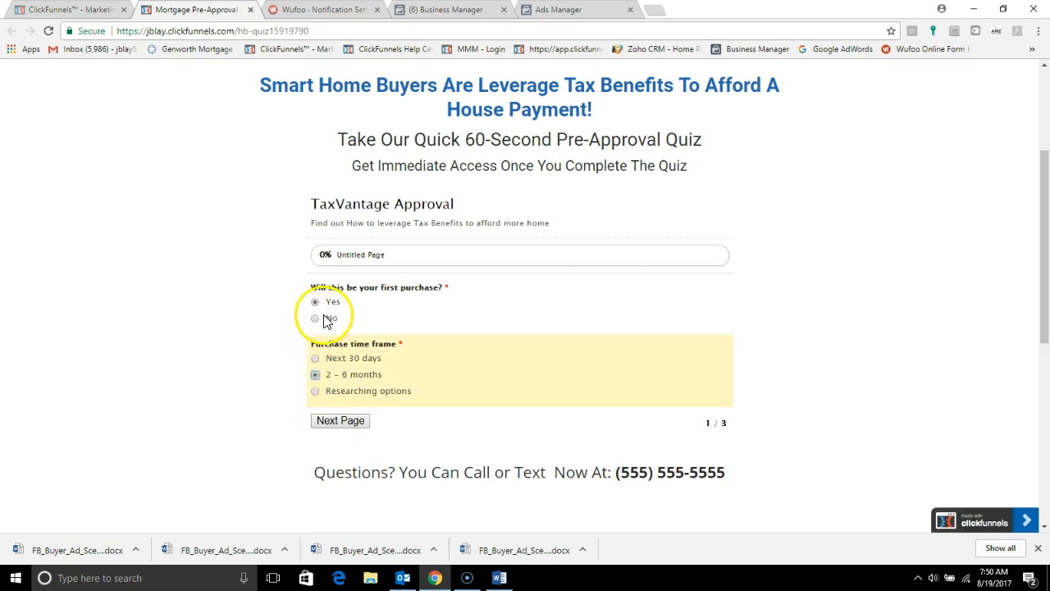
click(340, 422)
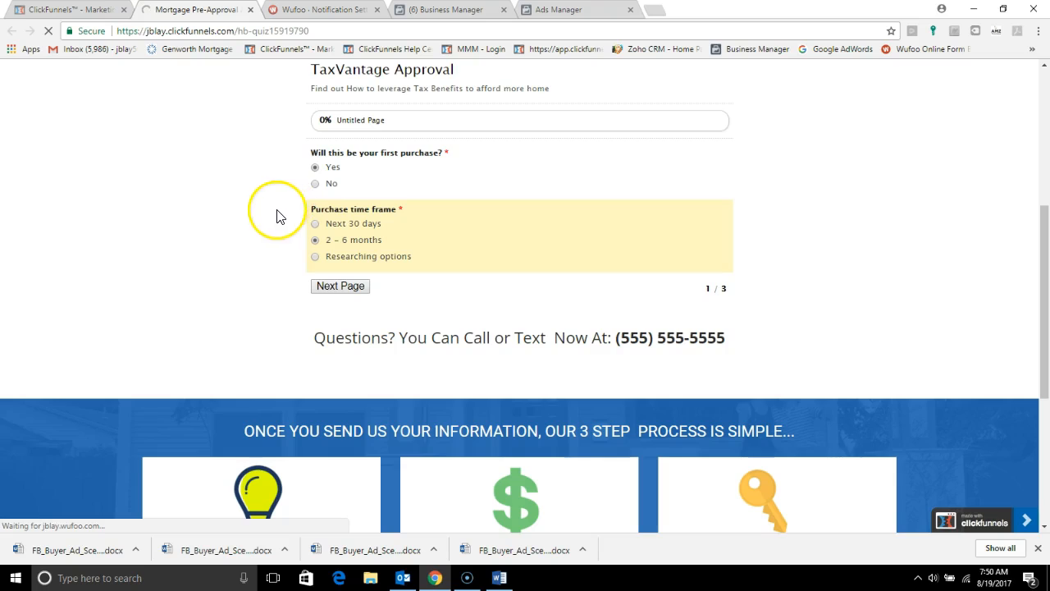
click(330, 287)
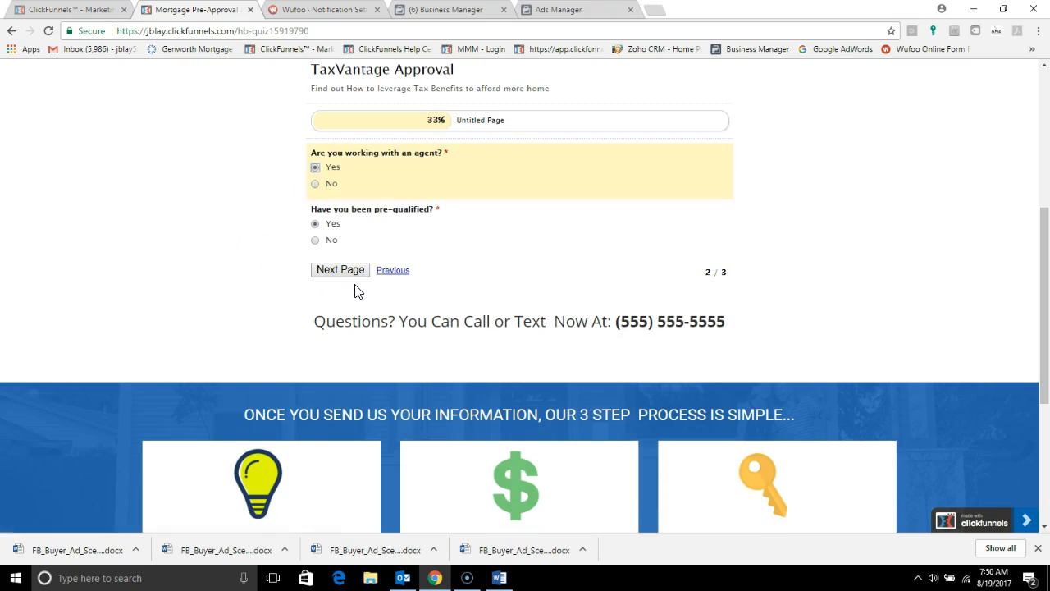
click(341, 272)
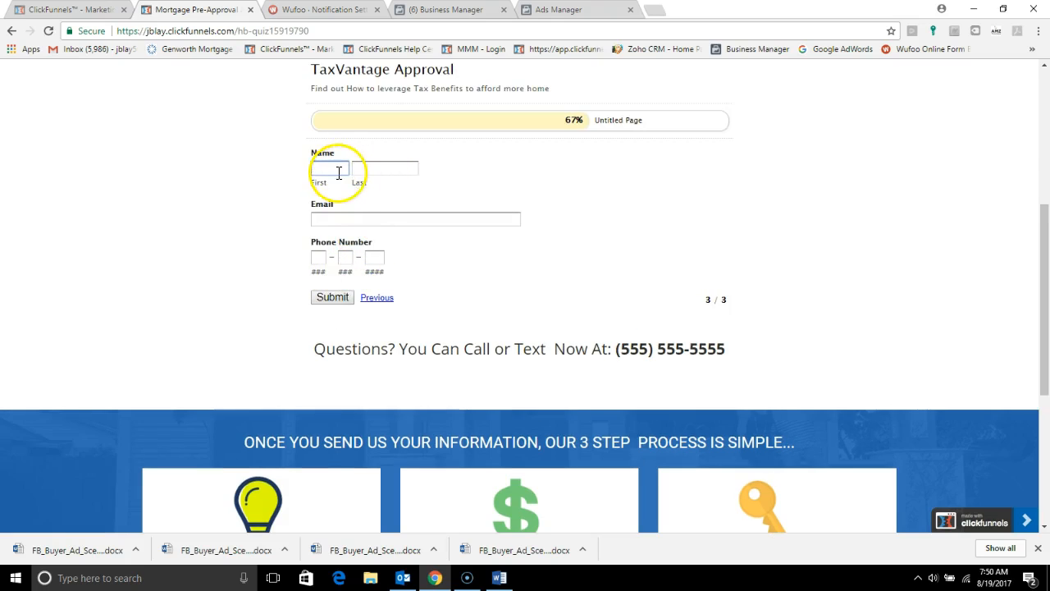
Step: Fill in the test lead's name, email and phone number on the quiz's contact page and submit the form
key(Tab)
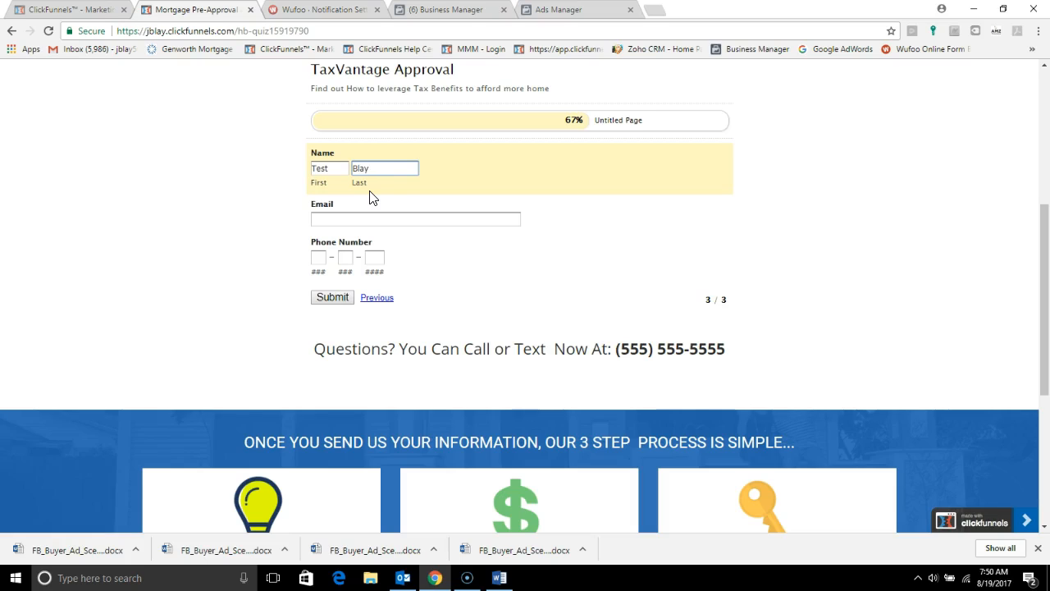
click(368, 216)
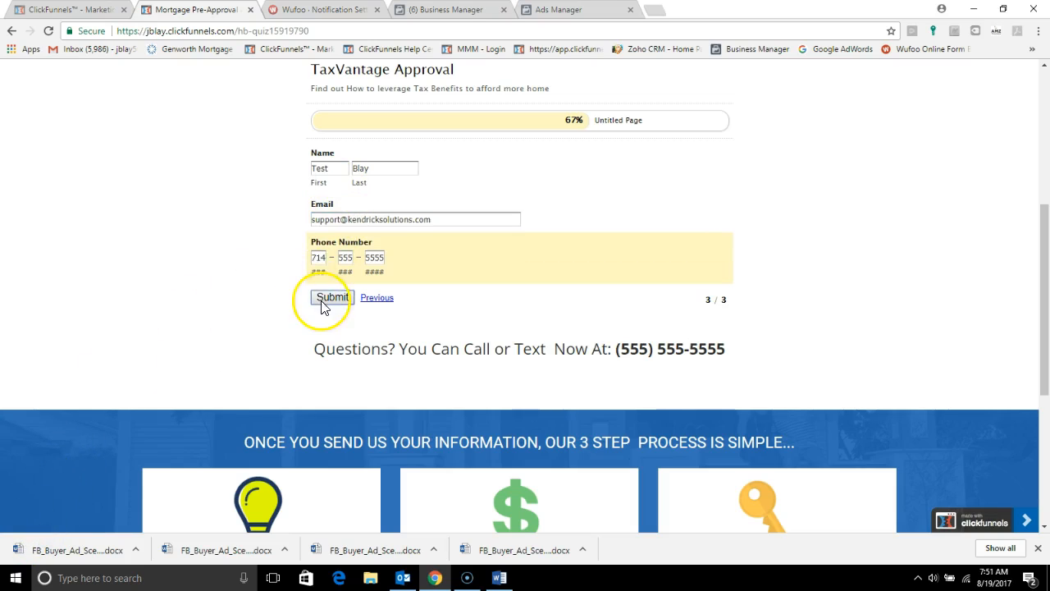
click(322, 305)
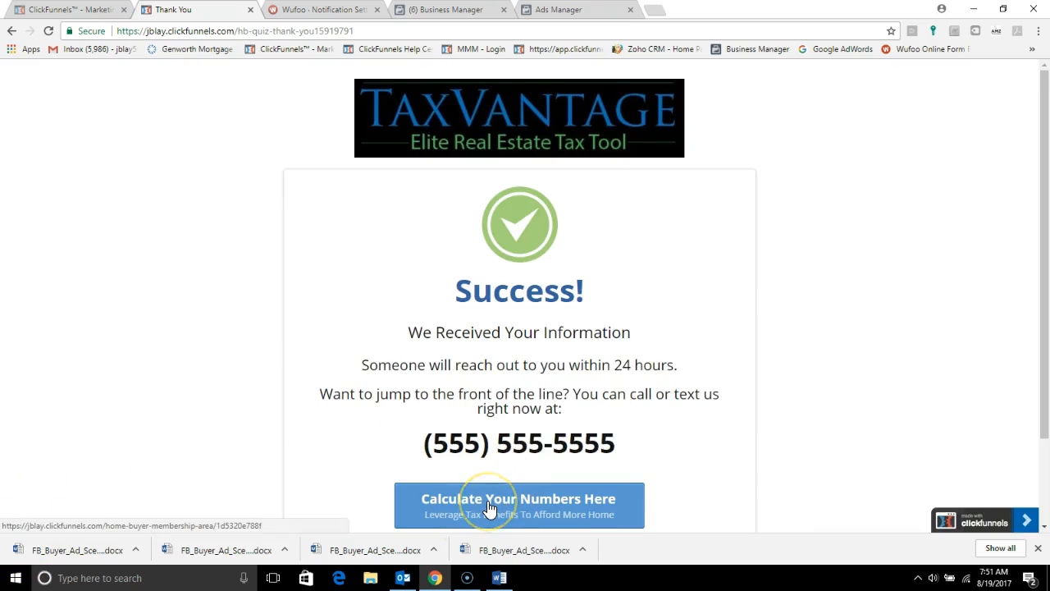
Step: Look over the thank-you page, switch to Outlook, and open the Wufoo notification email "TaxVantage Approval [#4]"
scroll(490, 508, down, 2)
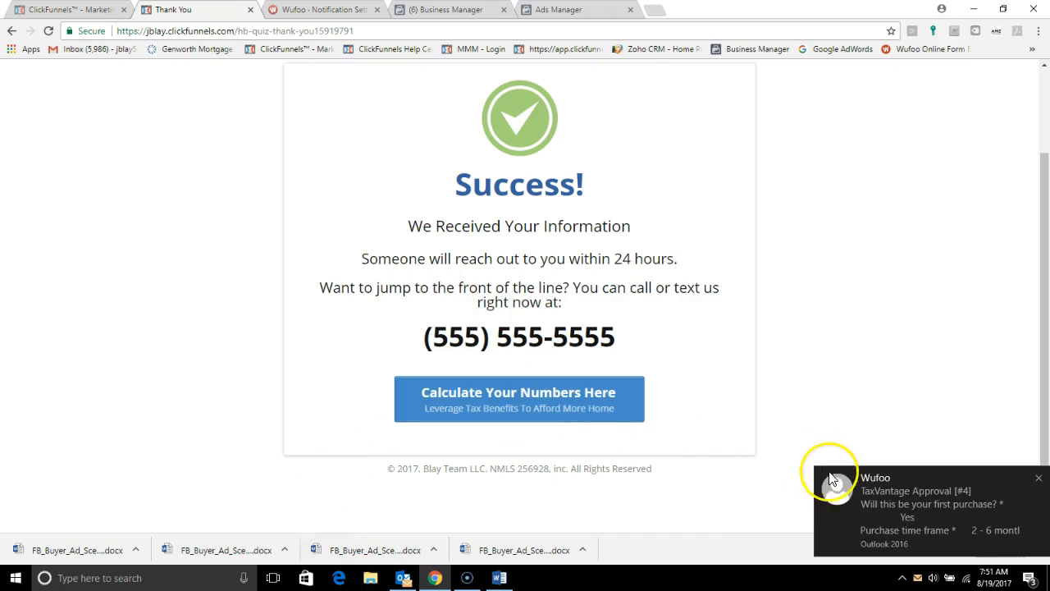
click(403, 578)
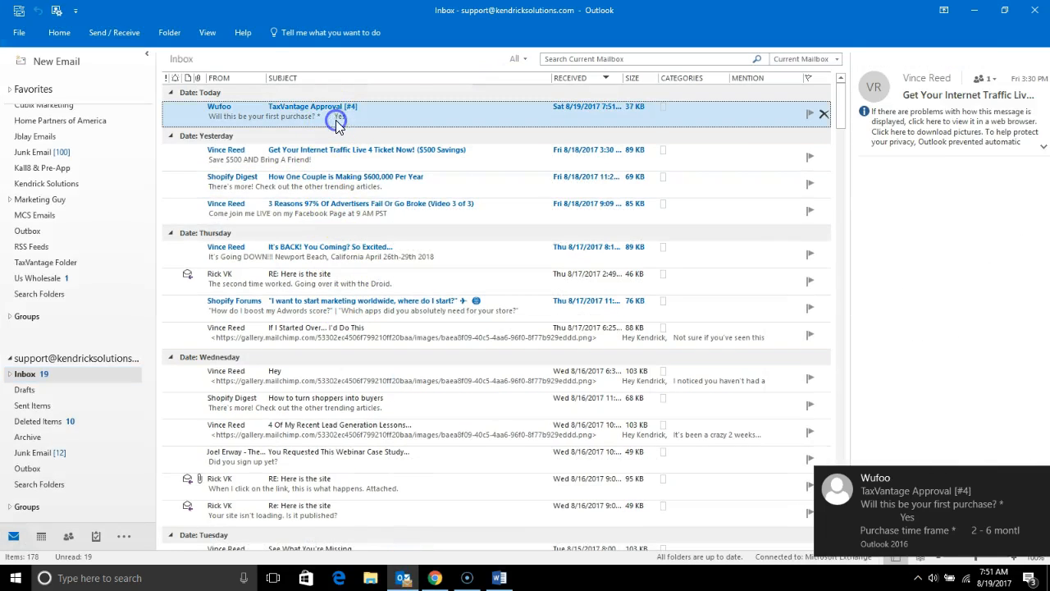
click(336, 120)
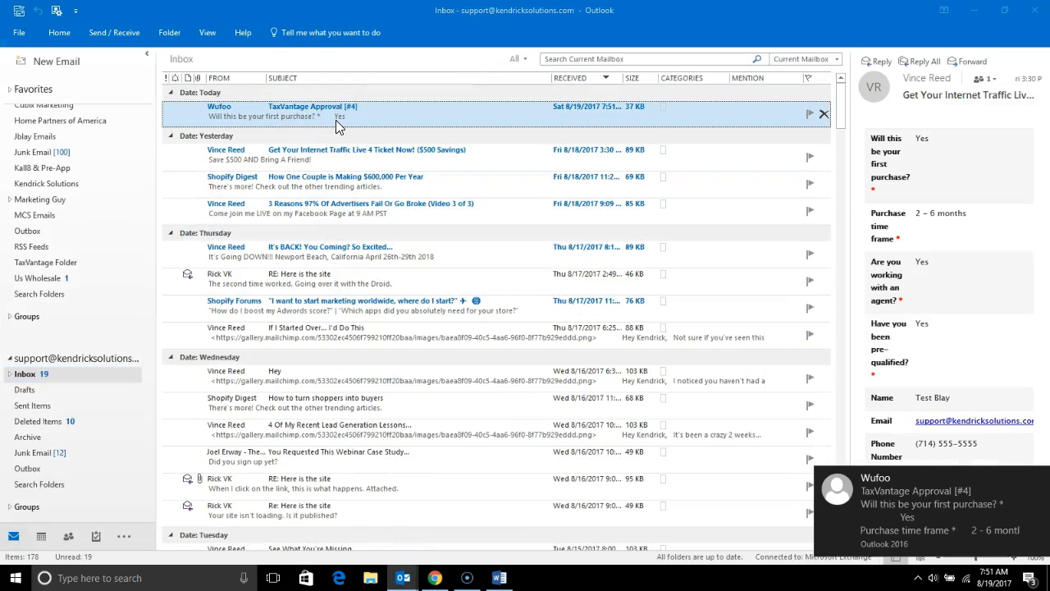
double_click(335, 120)
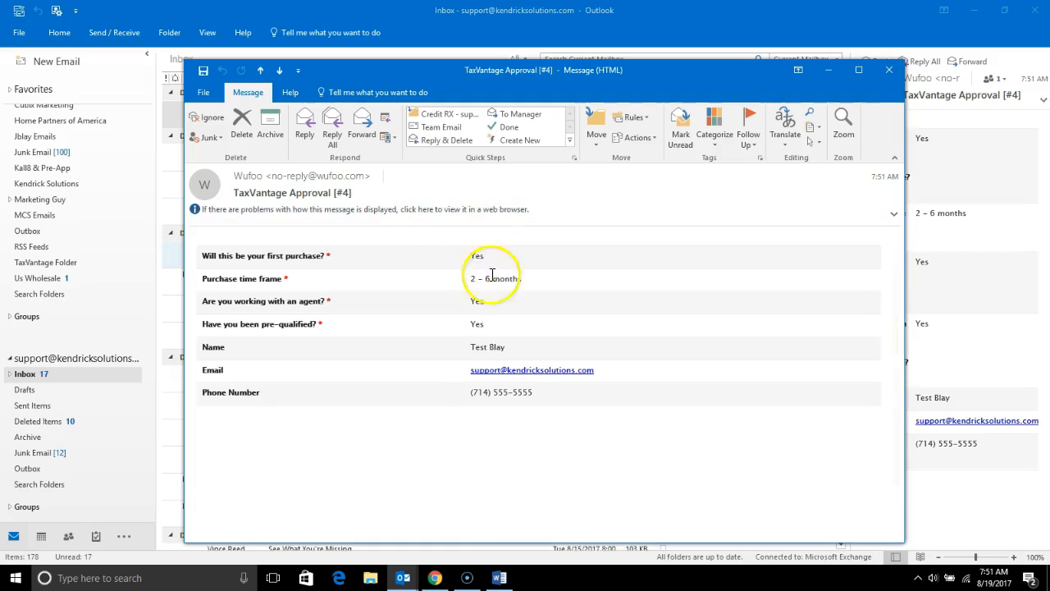